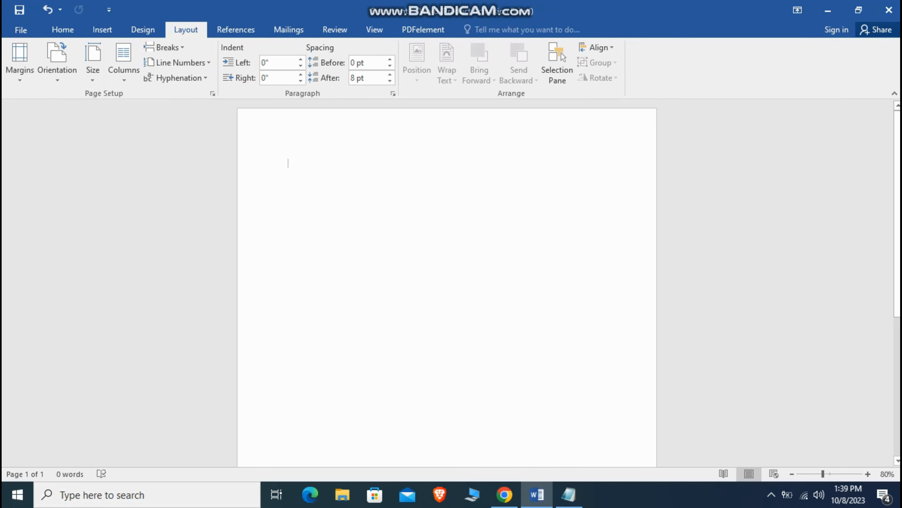
# Step: Set the page size to A4 and zoom out to see the whole page
pyautogui.click(93, 62)
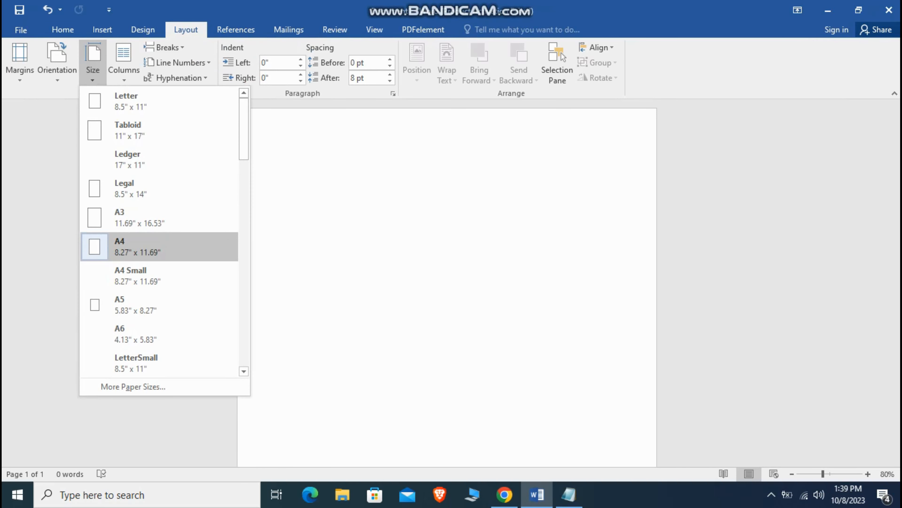
pyautogui.click(135, 244)
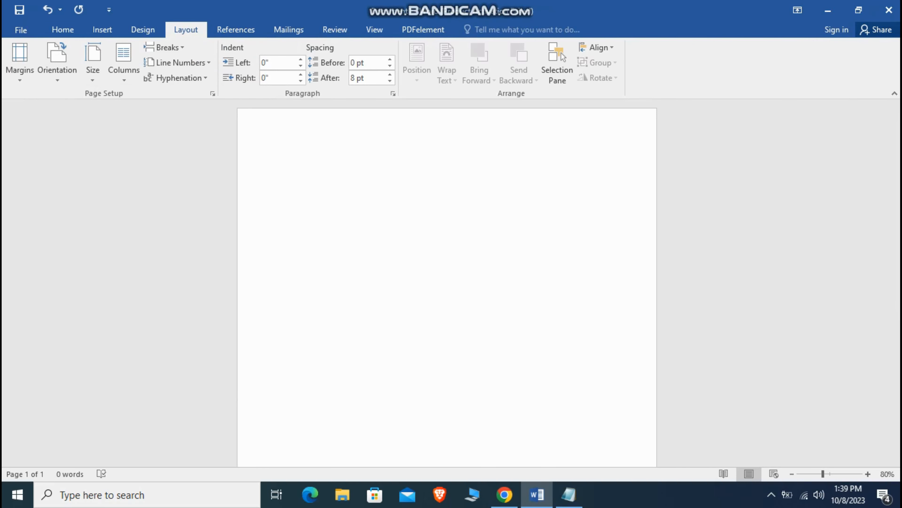
pyautogui.click(792, 473)
pyautogui.click(791, 474)
pyautogui.click(792, 474)
pyautogui.click(792, 473)
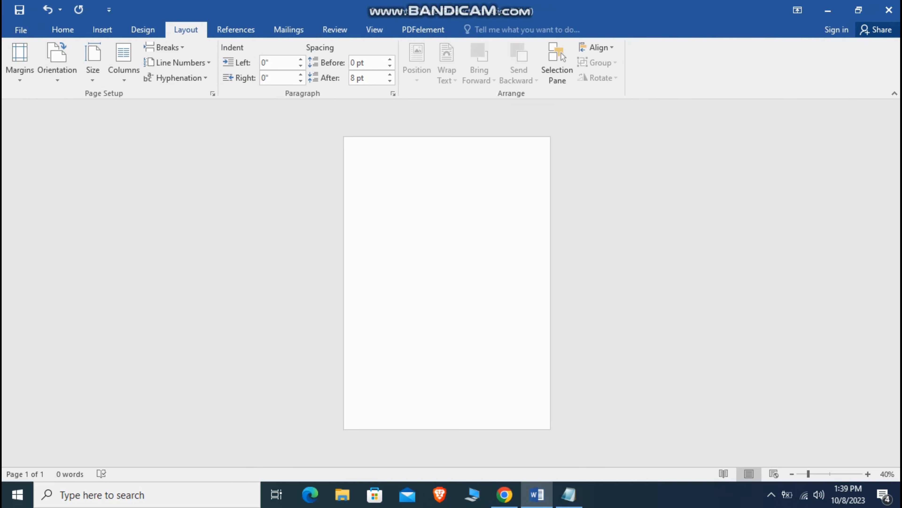
pyautogui.click(102, 29)
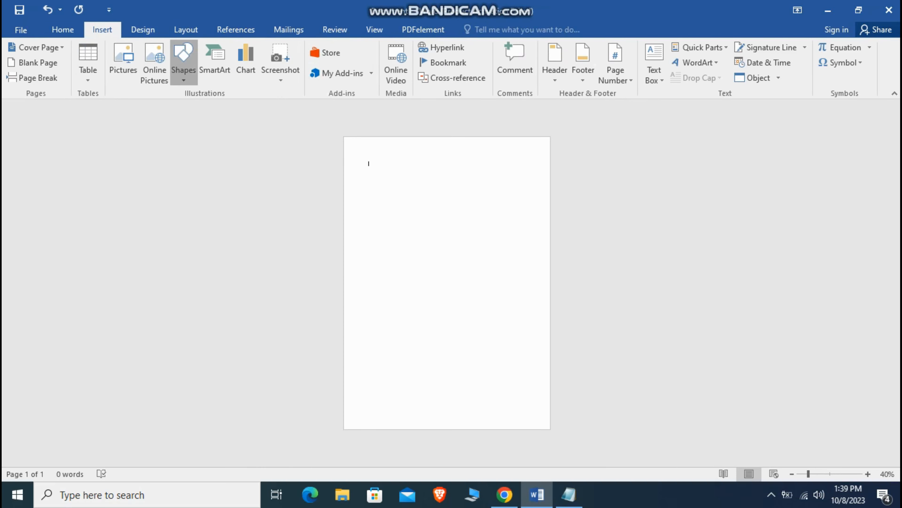
# Step: Draw a wide rectangle near the top of the page
pyautogui.click(184, 60)
pyautogui.click(217, 107)
pyautogui.moveTo(349, 159)
pyautogui.mouseDown()
pyautogui.moveTo(490, 189)
pyautogui.moveTo(549, 192)
pyautogui.moveTo(502, 178)
pyautogui.mouseUp()
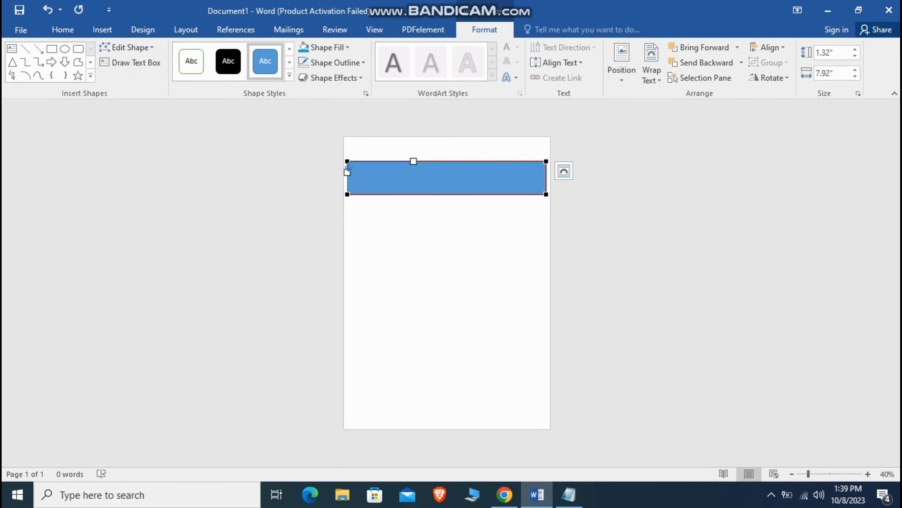
# Step: Curve the rectangle's lower edge into a wave and stretch it across the page top
pyautogui.moveTo(347, 195); pyautogui.dragTo(348, 165)
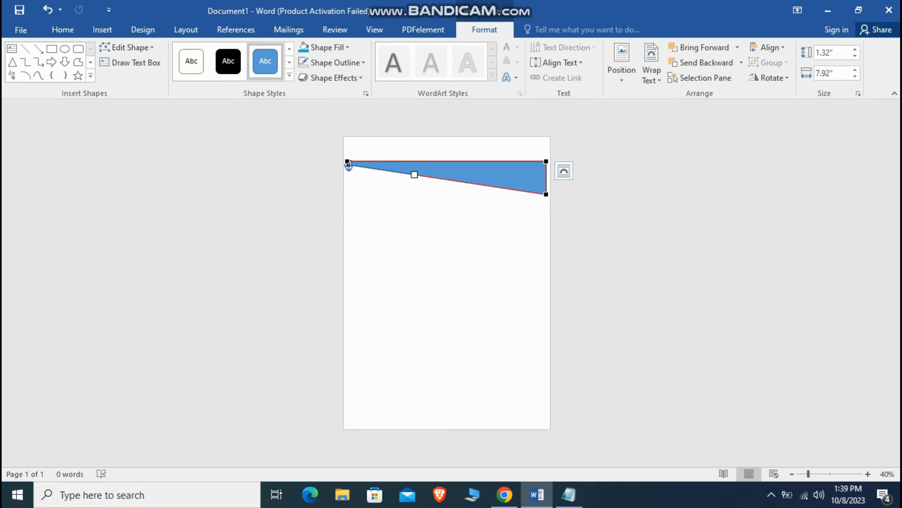
pyautogui.moveTo(348, 165); pyautogui.dragTo(361, 225)
pyautogui.click(547, 194)
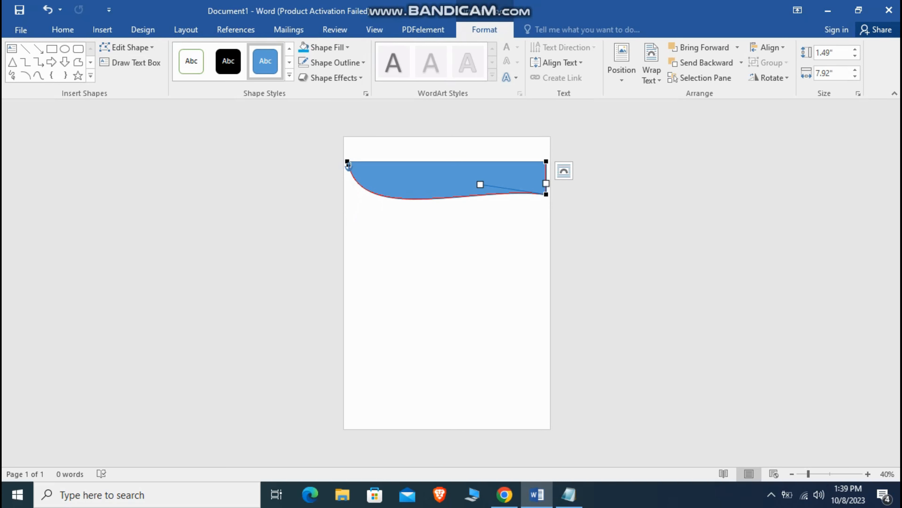
pyautogui.moveTo(480, 185)
pyautogui.mouseDown()
pyautogui.moveTo(466, 155)
pyautogui.moveTo(422, 152)
pyautogui.moveTo(454, 146)
pyautogui.mouseUp()
pyautogui.click(440, 235)
pyautogui.moveTo(360, 153); pyautogui.dragTo(333, 153)
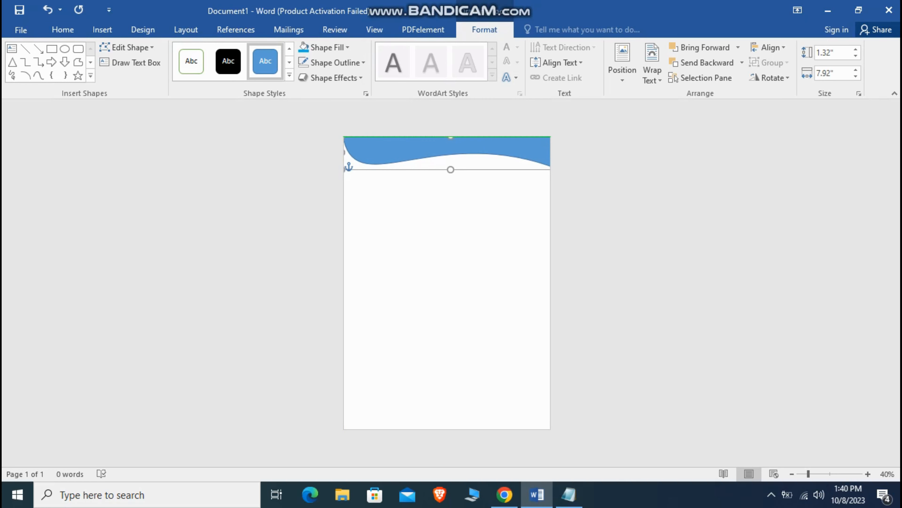
pyautogui.click(369, 164)
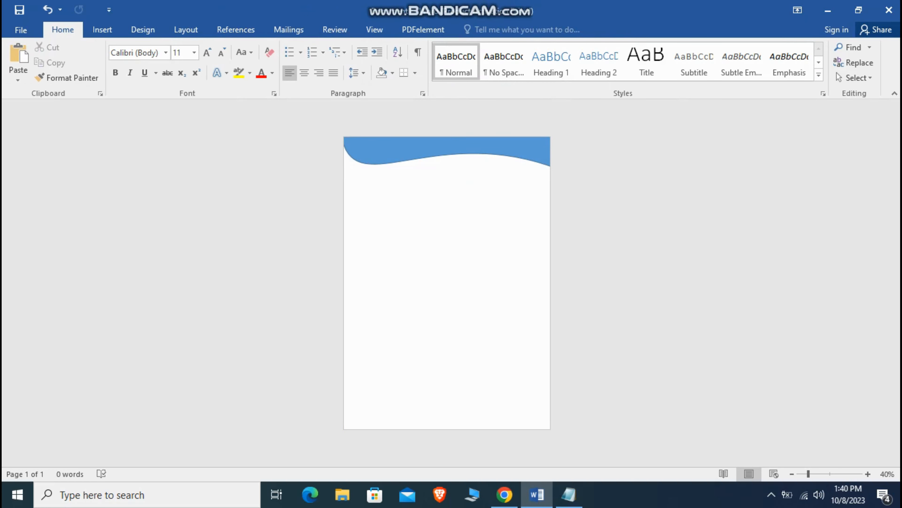
# Step: Give the wave no outline and a dark navy fill
pyautogui.hotkey('ctrl', 'z')
pyautogui.rightClick(400, 157)
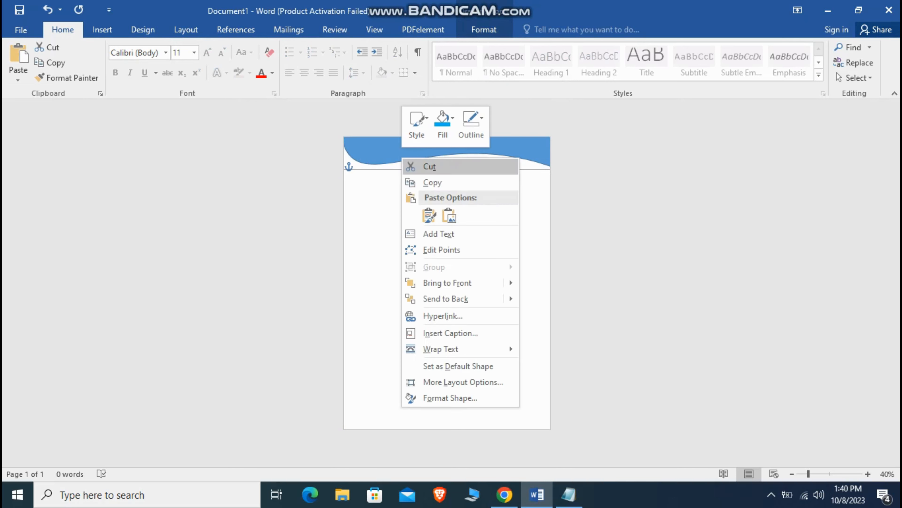
pyautogui.click(472, 121)
pyautogui.click(485, 253)
pyautogui.click(443, 123)
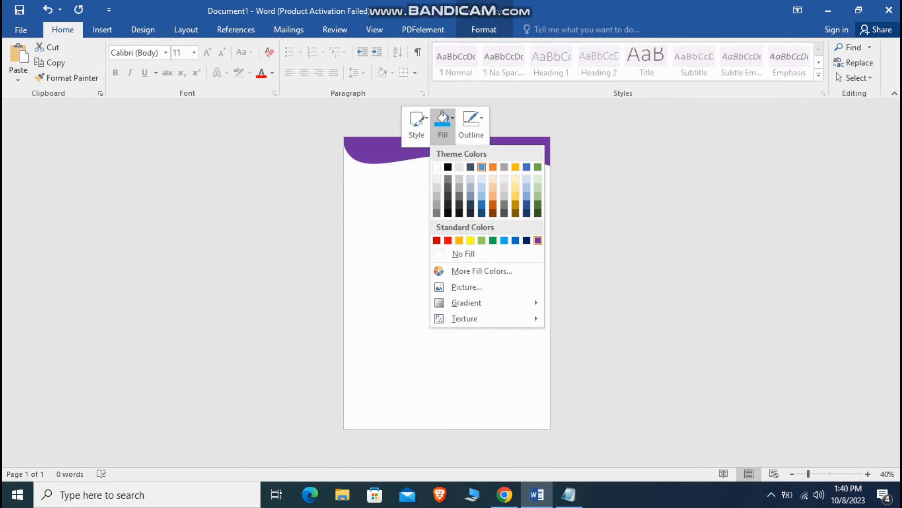
pyautogui.click(527, 240)
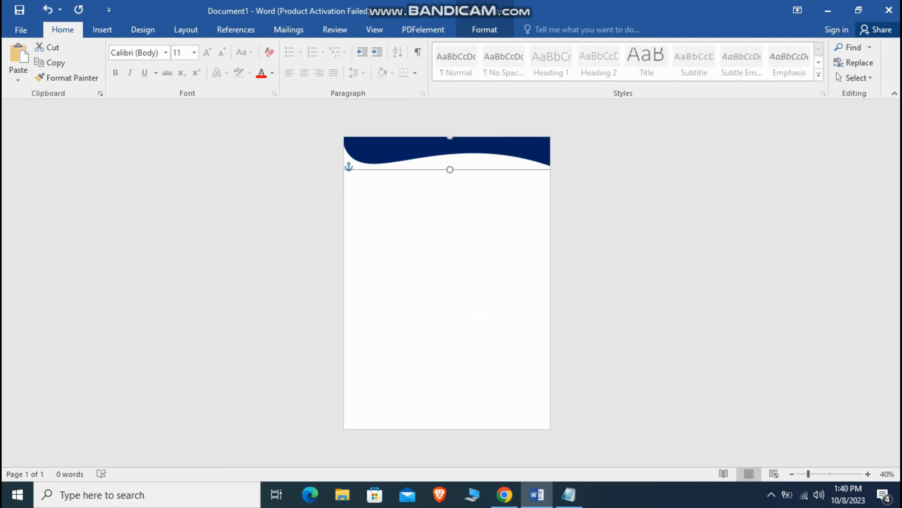
# Step: Duplicate the wave, fill the copy medium blue and send it behind the navy wave
pyautogui.hotkey('ctrl', 'd')
pyautogui.moveTo(419, 152); pyautogui.dragTo(420, 161)
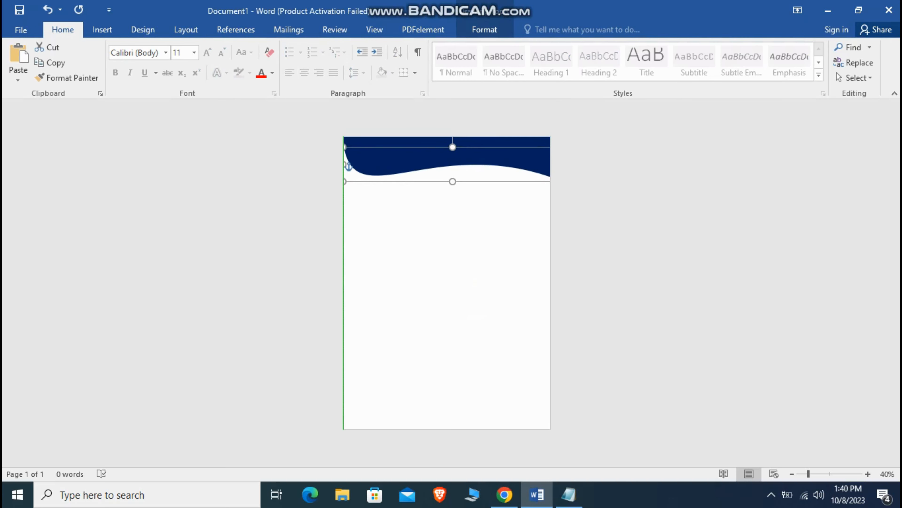
pyautogui.rightClick(397, 166)
pyautogui.click(437, 130)
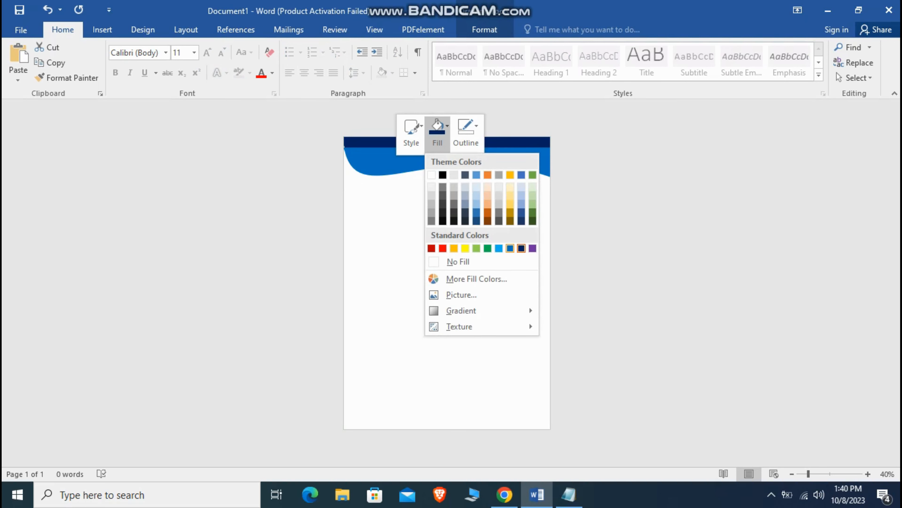
pyautogui.click(510, 248)
pyautogui.rightClick(394, 166)
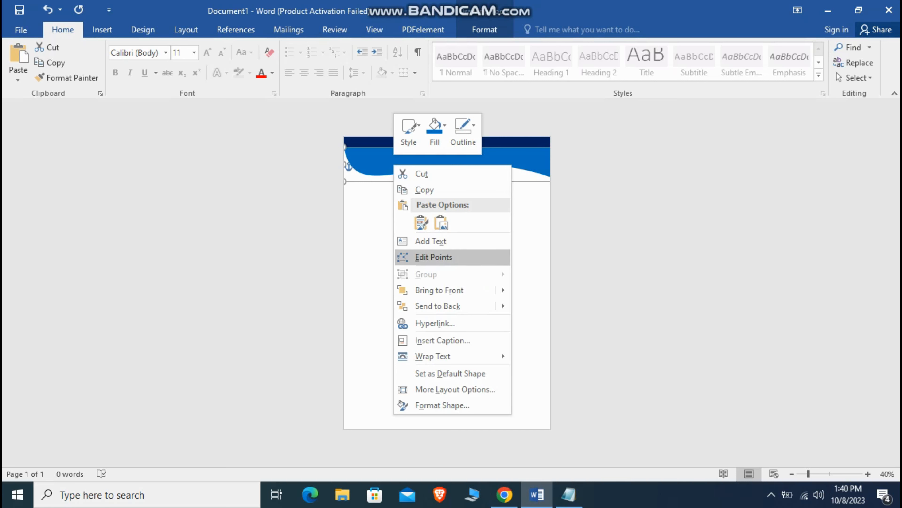
pyautogui.click(414, 306)
pyautogui.click(369, 164)
# Step: Stretch the blue wave up to the page top and nudge it slightly upward
pyautogui.click(368, 164)
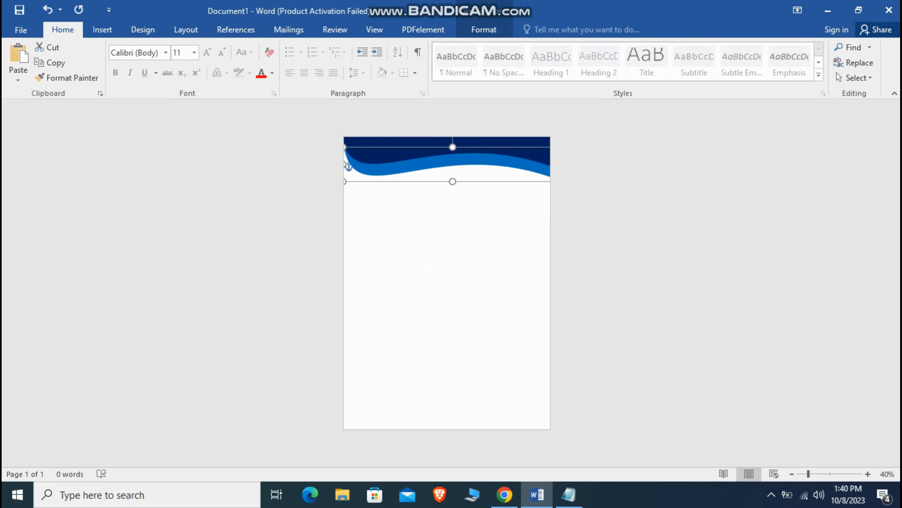
pyautogui.moveTo(343, 147); pyautogui.dragTo(339, 136)
pyautogui.click(369, 168)
pyautogui.click(370, 169)
pyautogui.press('Up')
pyautogui.press('Up')
pyautogui.click(369, 168)
pyautogui.click(369, 169)
# Step: Add a light-blue copy lower down, send it behind the others, and shift it into place
pyautogui.hotkey('ctrl', 'd')
pyautogui.moveTo(370, 169); pyautogui.dragTo(369, 182)
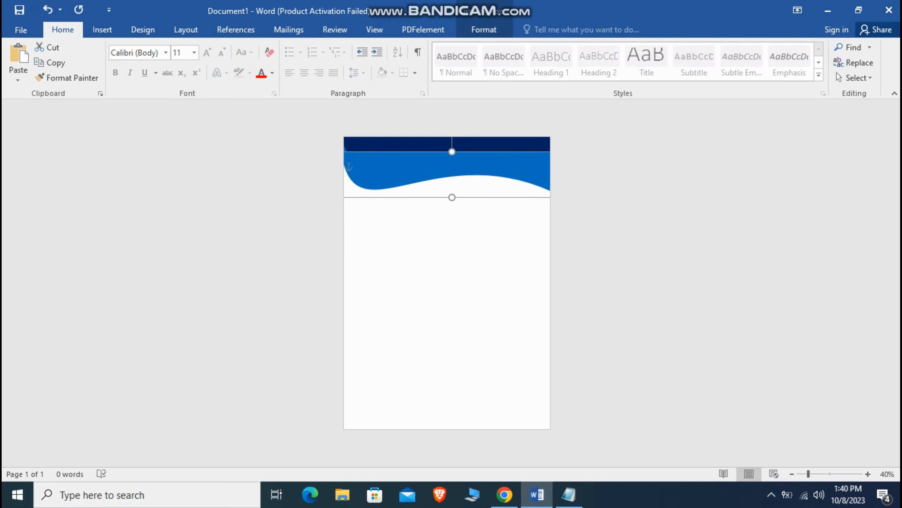
pyautogui.rightClick(386, 167)
pyautogui.click(428, 143)
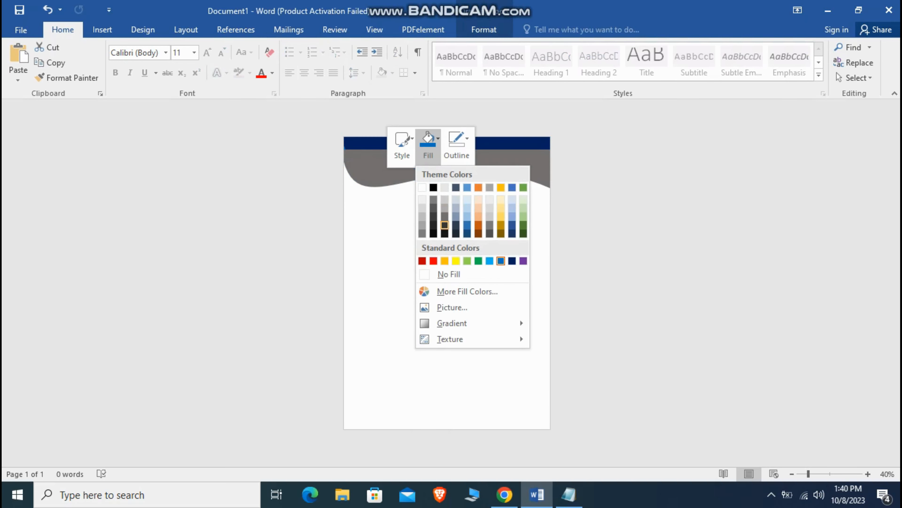
pyautogui.click(490, 260)
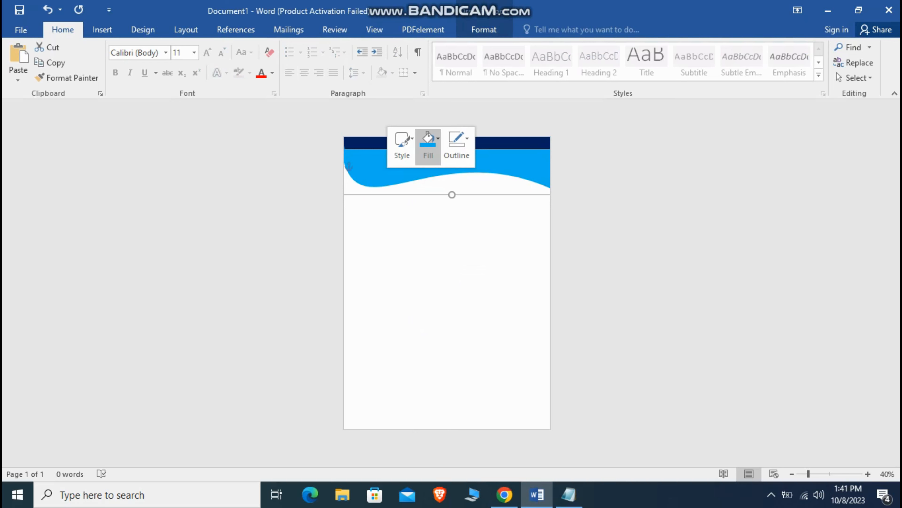
pyautogui.rightClick(404, 171)
pyautogui.click(455, 312)
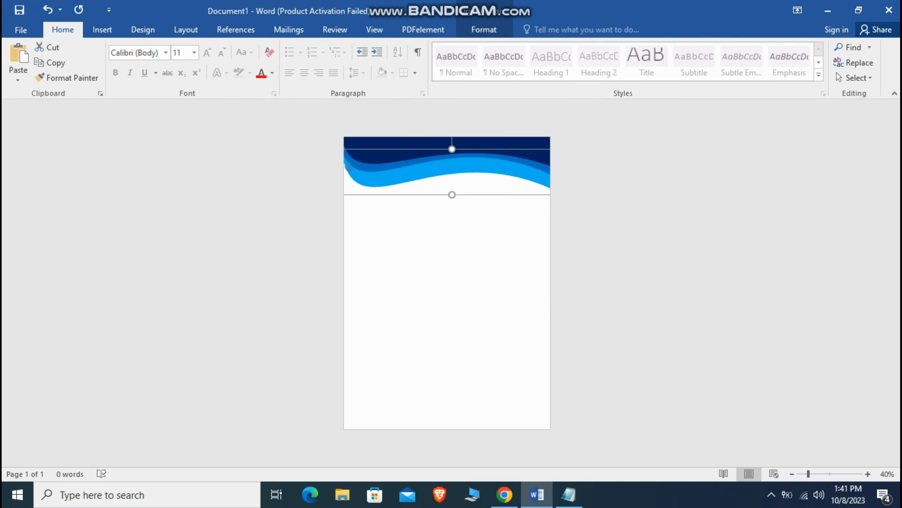
pyautogui.moveTo(405, 176)
pyautogui.mouseDown()
pyautogui.moveTo(400, 165)
pyautogui.moveTo(379, 167)
pyautogui.moveTo(392, 171)
pyautogui.mouseUp()
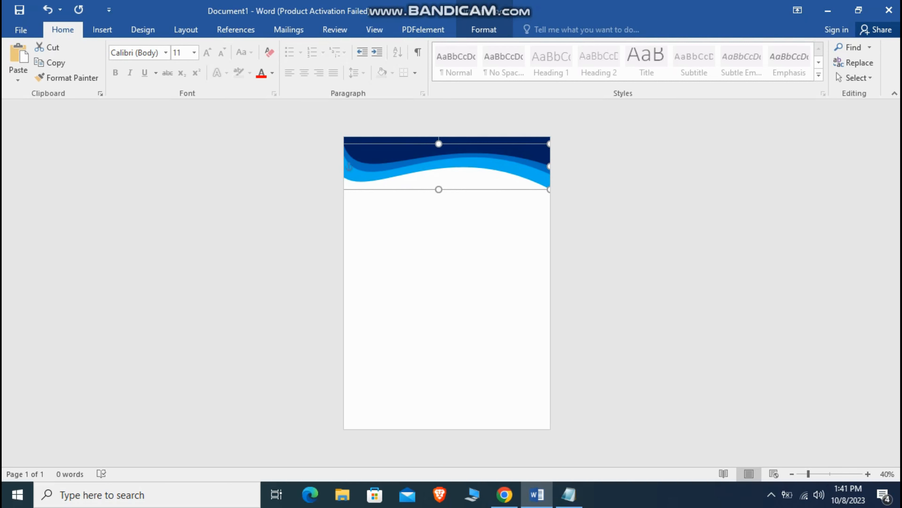
# Step: Click around the page and header waves, dismissing the menus without changes
pyautogui.click(309, 216)
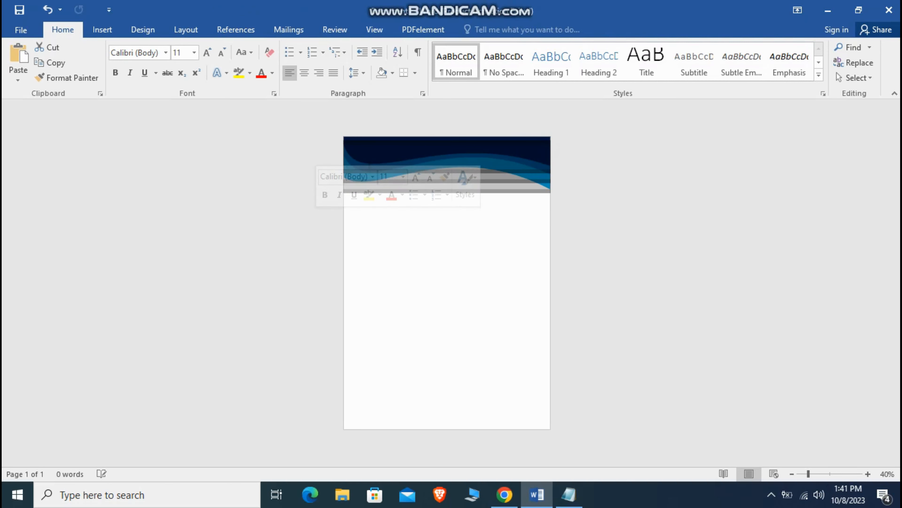
pyautogui.click(408, 274)
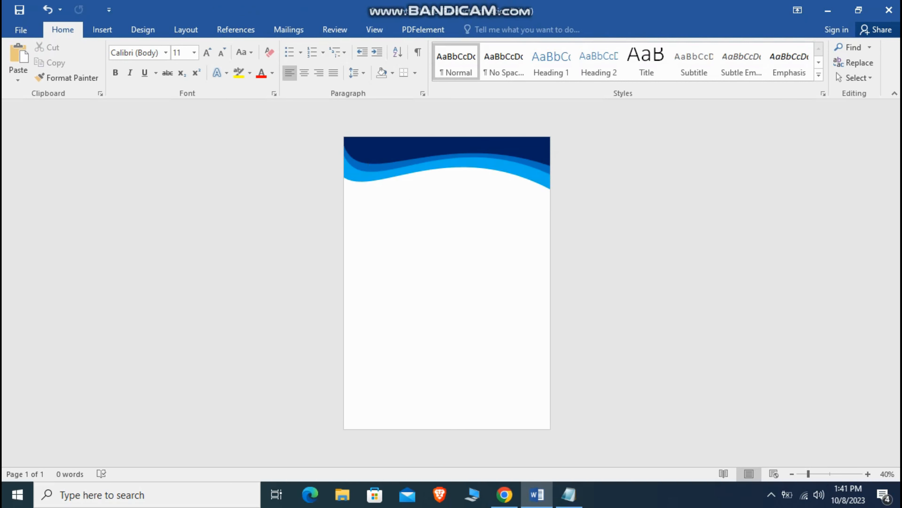
pyautogui.rightClick(455, 174)
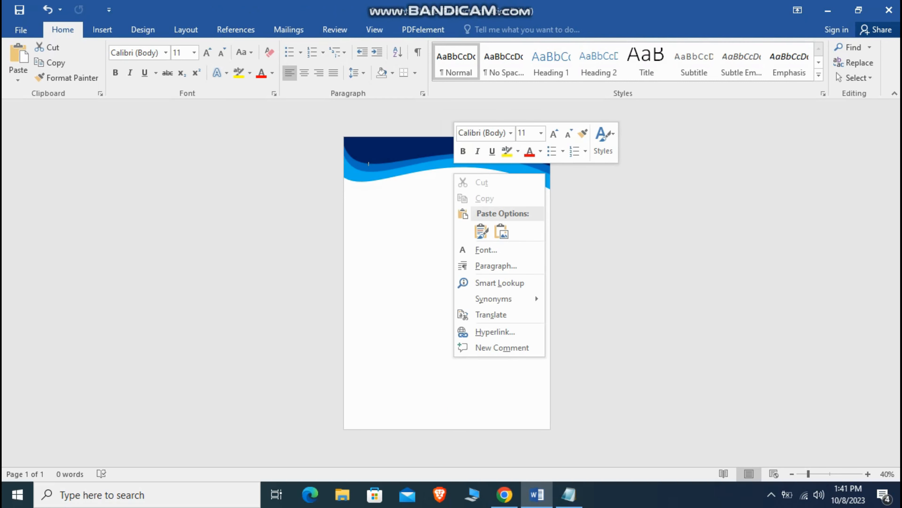
pyautogui.click(401, 192)
pyautogui.click(362, 183)
pyautogui.rightClick(372, 180)
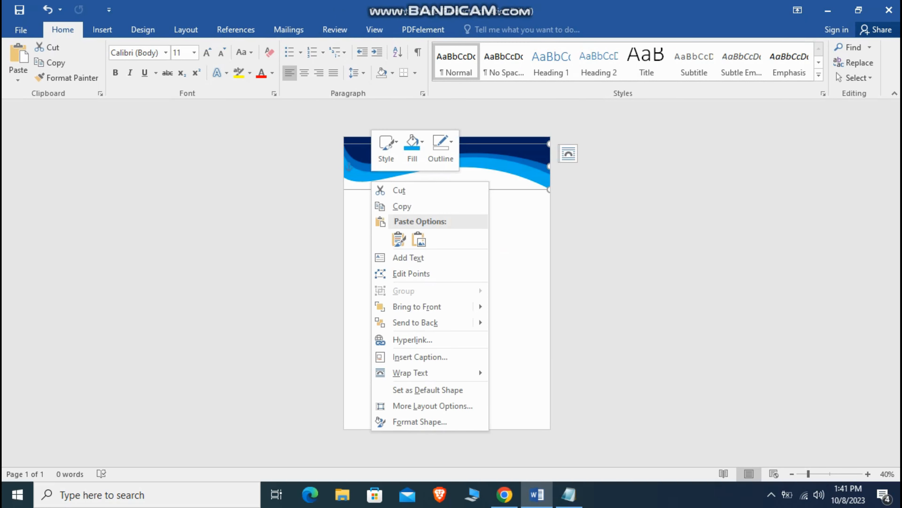
pyautogui.press('Escape')
pyautogui.press('Escape')
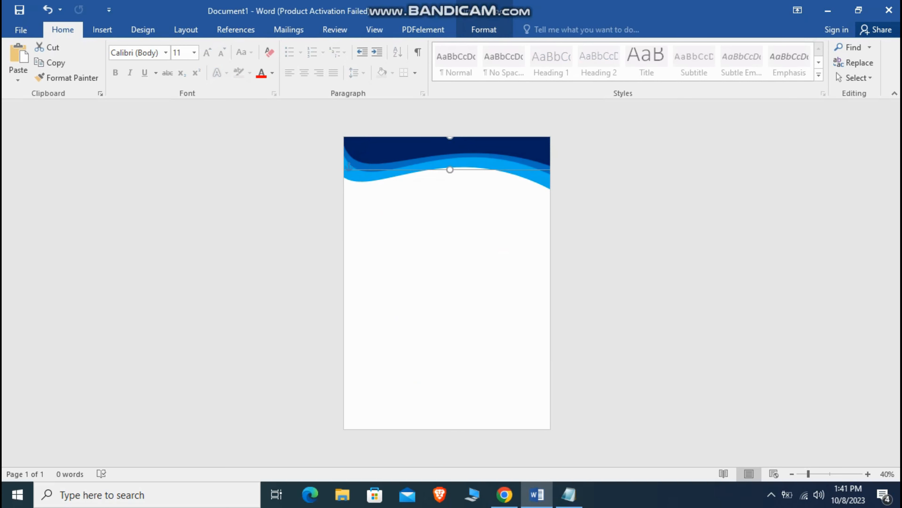
# Step: Send the light-blue wave to the back and clear a stray select-all
pyautogui.click(439, 163)
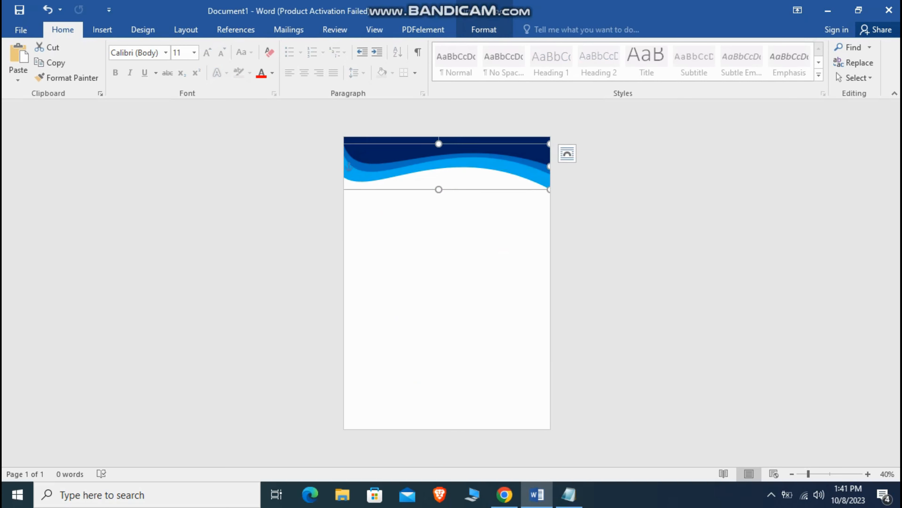
pyautogui.rightClick(371, 169)
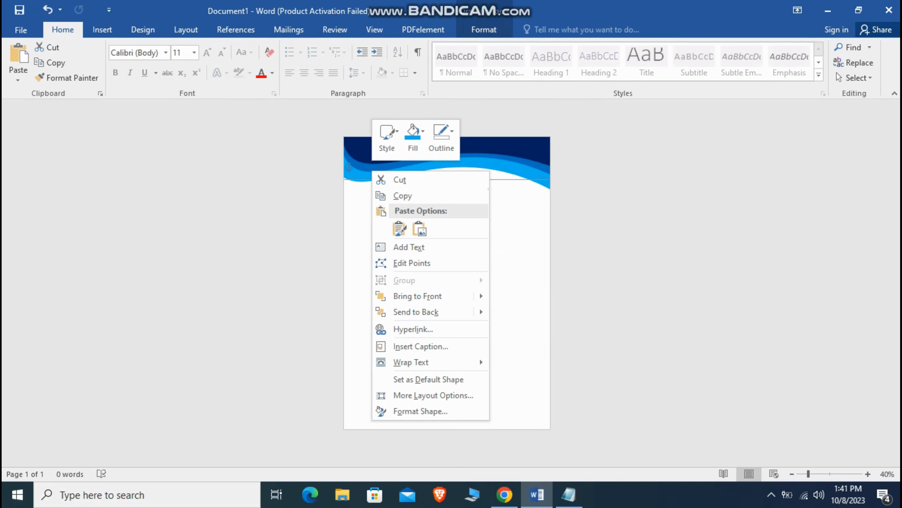
pyautogui.click(409, 312)
pyautogui.click(441, 256)
pyautogui.hotkey('ctrl', 'a')
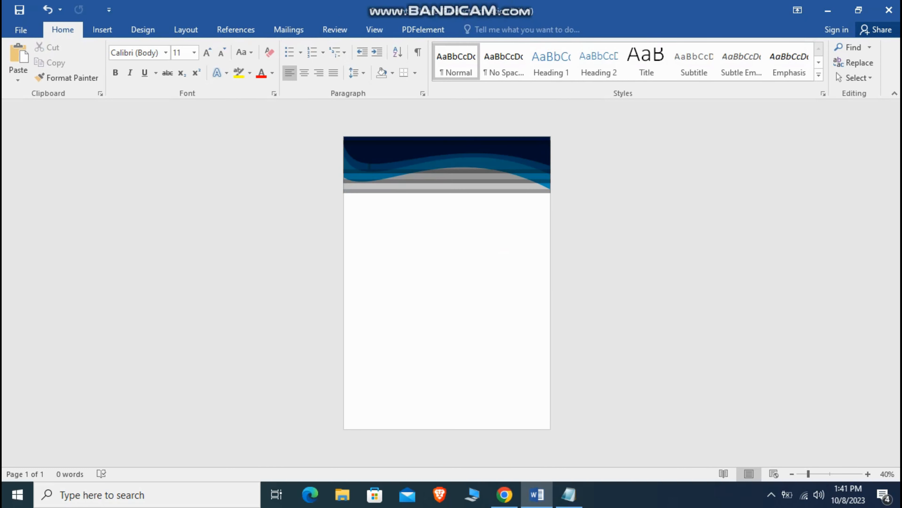
pyautogui.rightClick(488, 183)
pyautogui.click(524, 287)
# Step: Select the wave shapes, group them into one object, and drag the group down the page
pyautogui.click(369, 164)
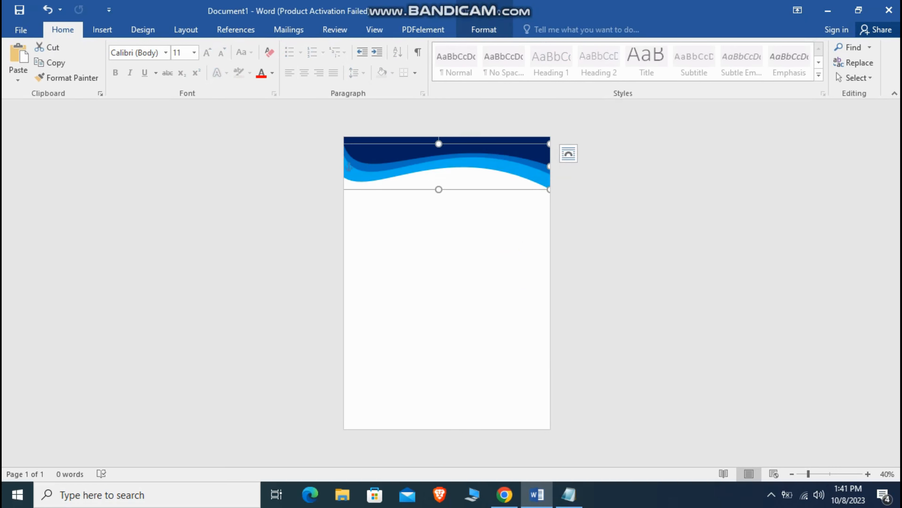
pyautogui.keyDown('shift'); pyautogui.click(370, 168); pyautogui.keyUp('shift')
pyautogui.rightClick(367, 156)
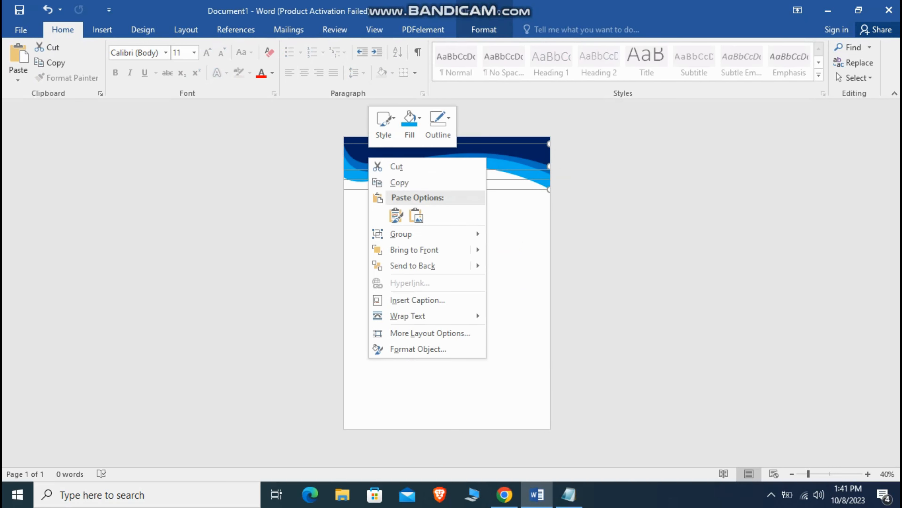
pyautogui.moveTo(388, 234)
pyautogui.click(520, 234)
pyautogui.click(368, 164)
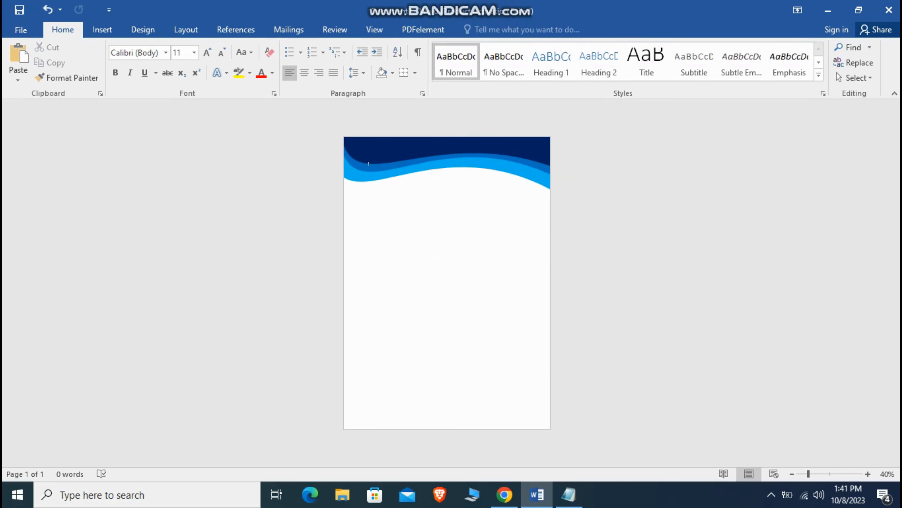
pyautogui.moveTo(426, 150); pyautogui.dragTo(426, 351)
# Step: Rotate the wave copy 180° and anchor it along the bottom edge of the page
pyautogui.press('Right')
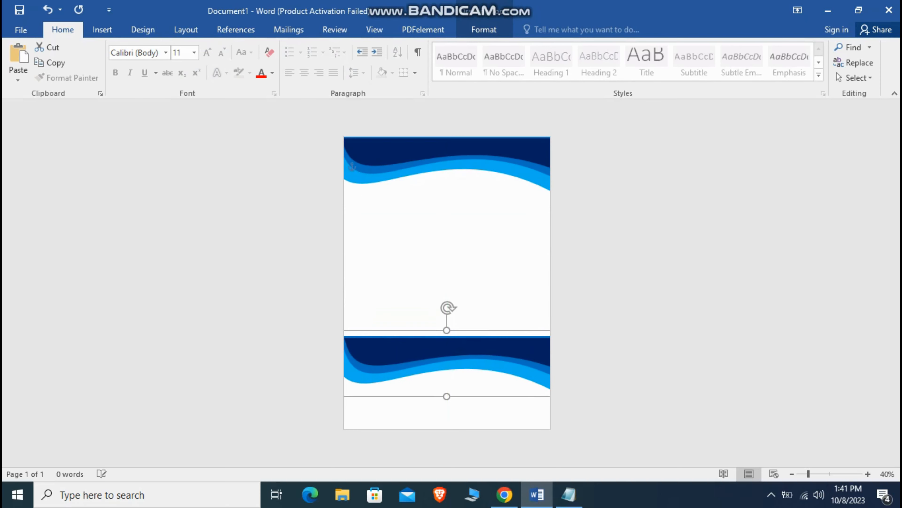
pyautogui.moveTo(448, 307); pyautogui.dragTo(447, 418)
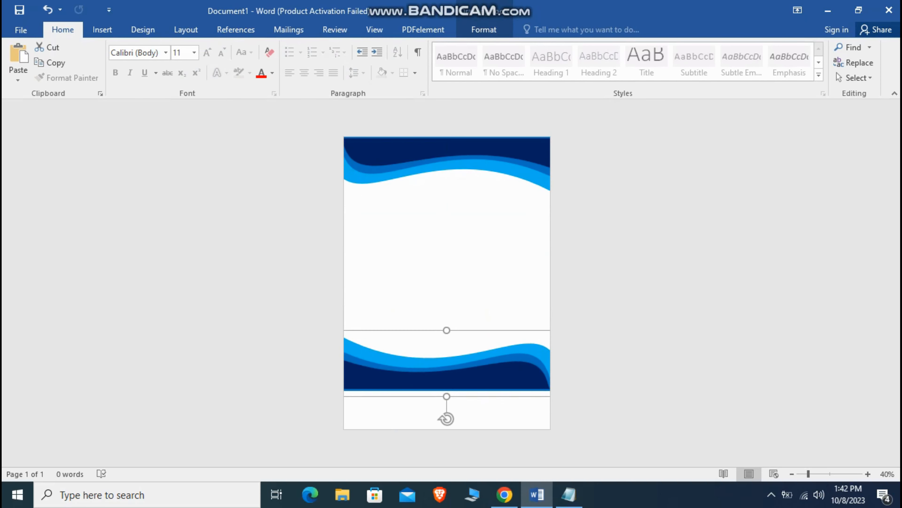
pyautogui.moveTo(447, 376); pyautogui.dragTo(446, 432)
pyautogui.press('Escape')
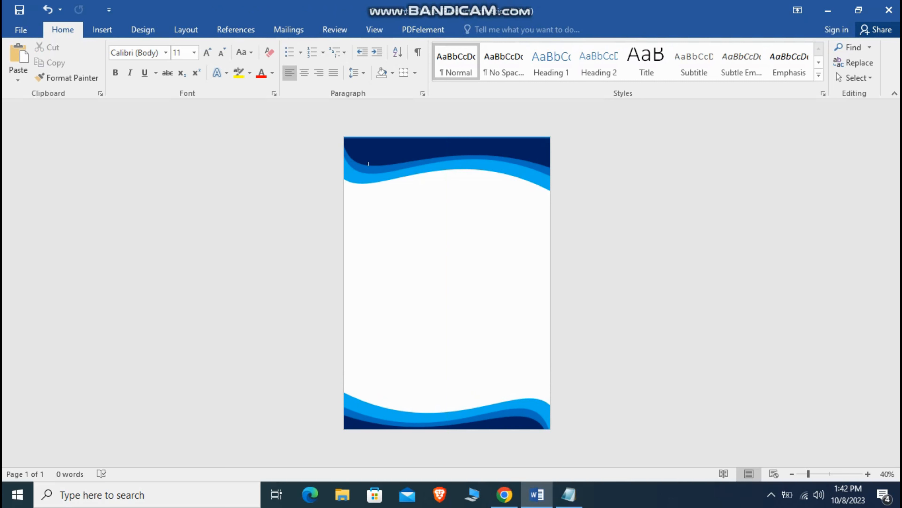
pyautogui.click(102, 30)
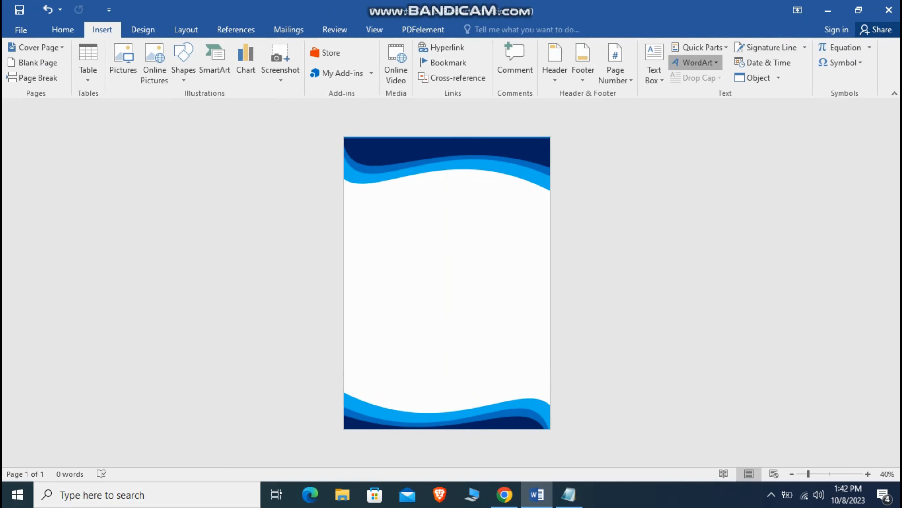
# Step: Insert black shadowed WordArt reading 'Experience Certificate'
pyautogui.click(696, 63)
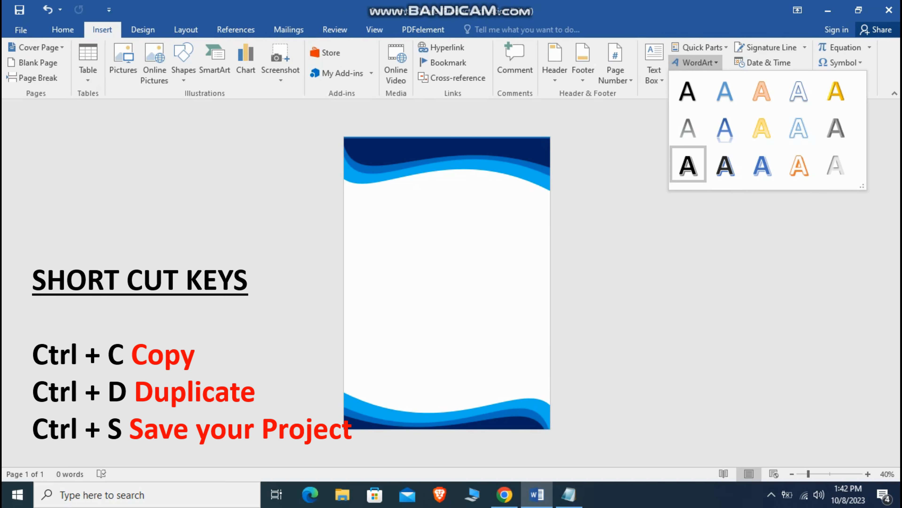
pyautogui.click(688, 164)
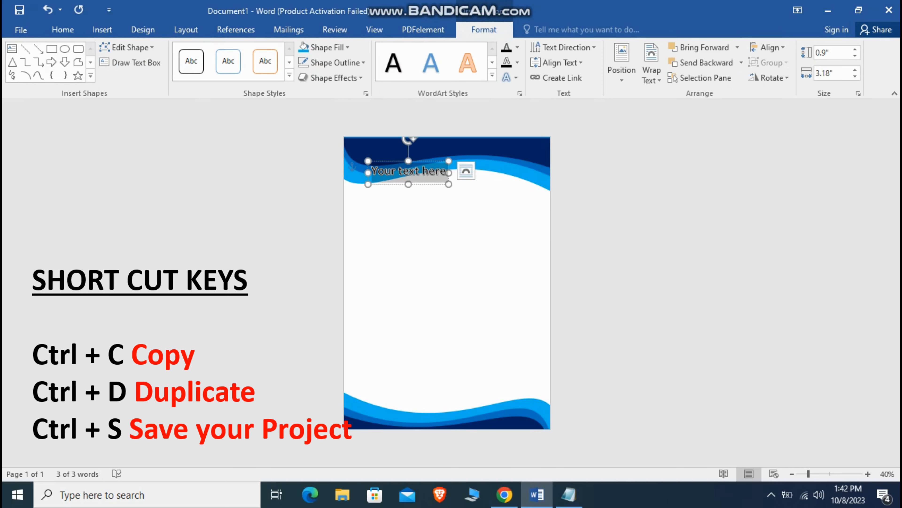
pyautogui.write('Experiecne')
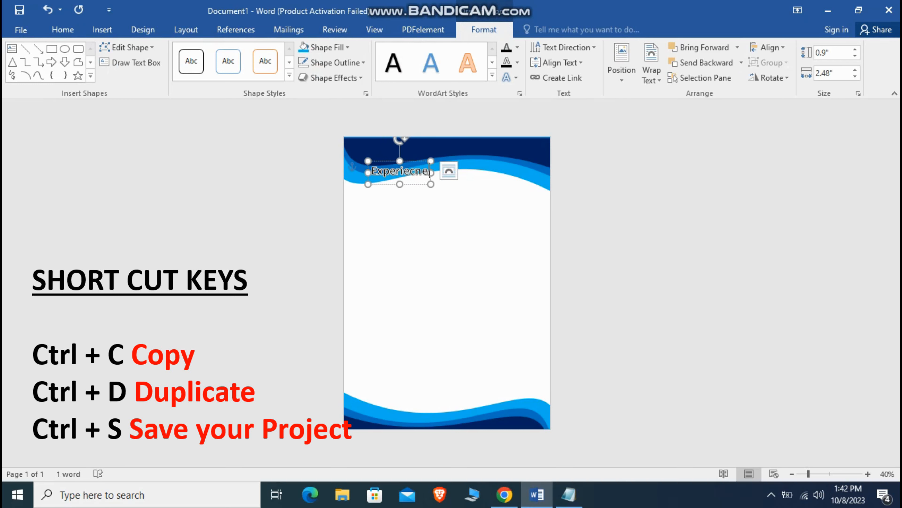
pyautogui.press('BackSpace')
pyautogui.press('BackSpace')
pyautogui.press('BackSpace')
pyautogui.write('nce')
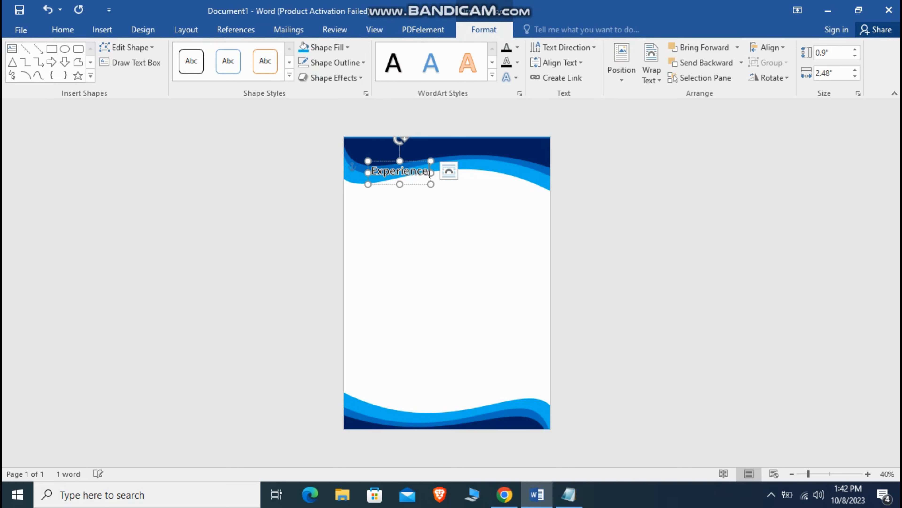
pyautogui.write(' Certificate')
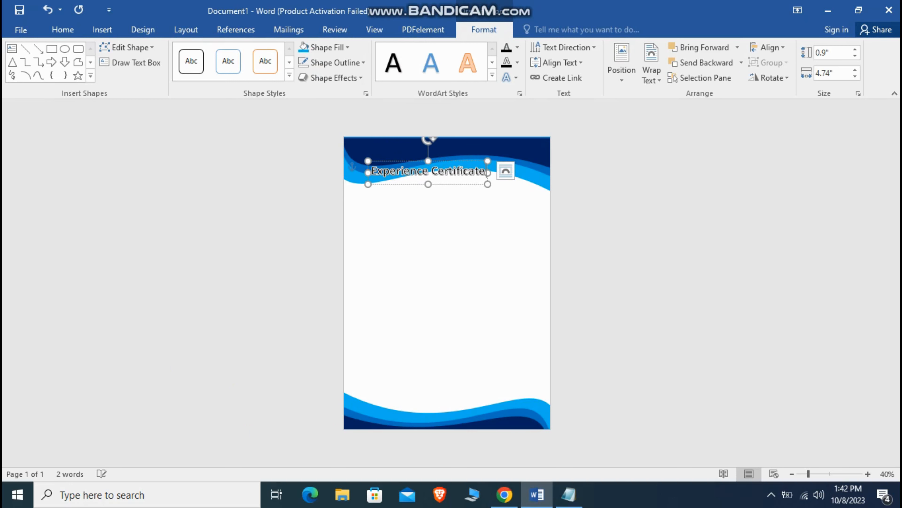
# Step: Move the title box into the white area below the wave and select its text
pyautogui.moveTo(458, 185); pyautogui.dragTo(526, 252)
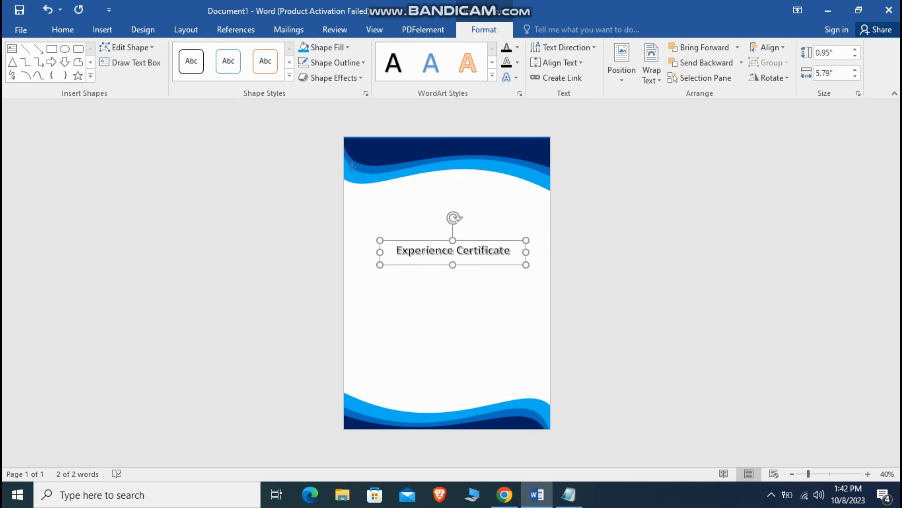
pyautogui.scroll(4, 445, 241)
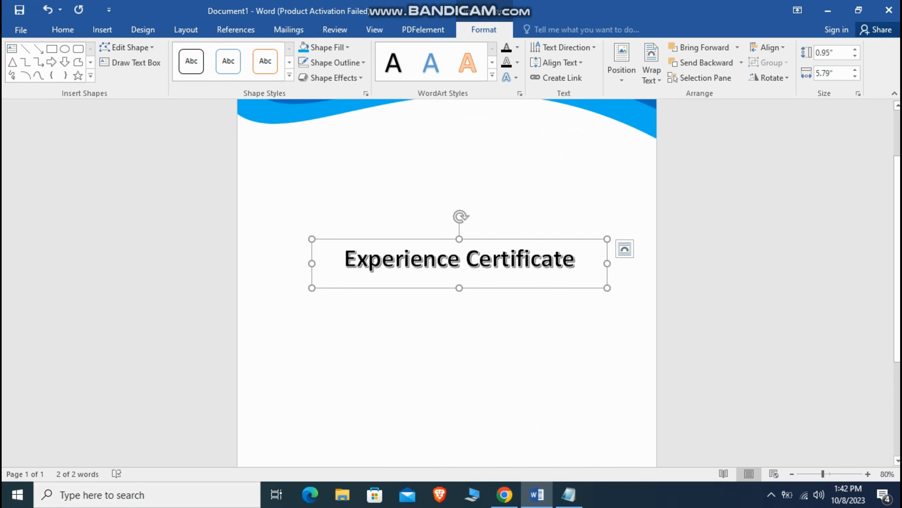
pyautogui.tripleClick(523, 264)
pyautogui.click(617, 229)
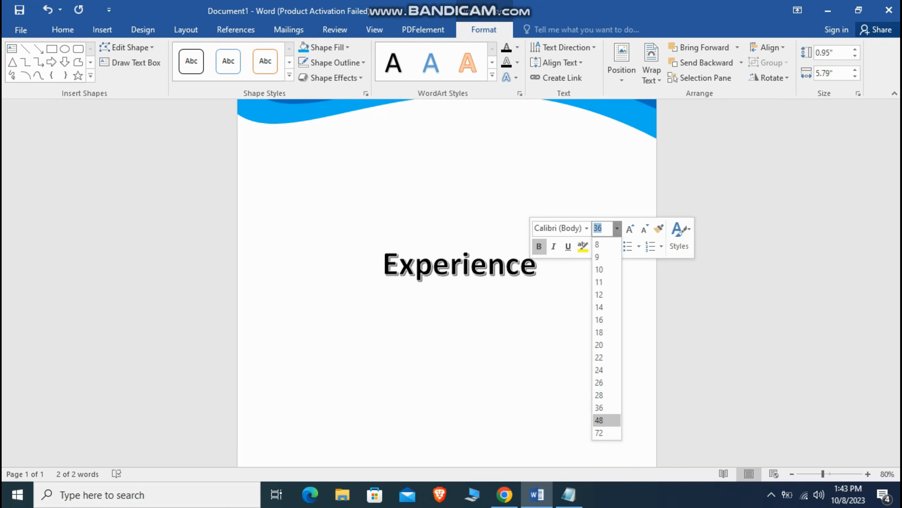
# Step: Make the title 48 pt and widen and centre its box on one line
pyautogui.click(599, 420)
pyautogui.click(565, 294)
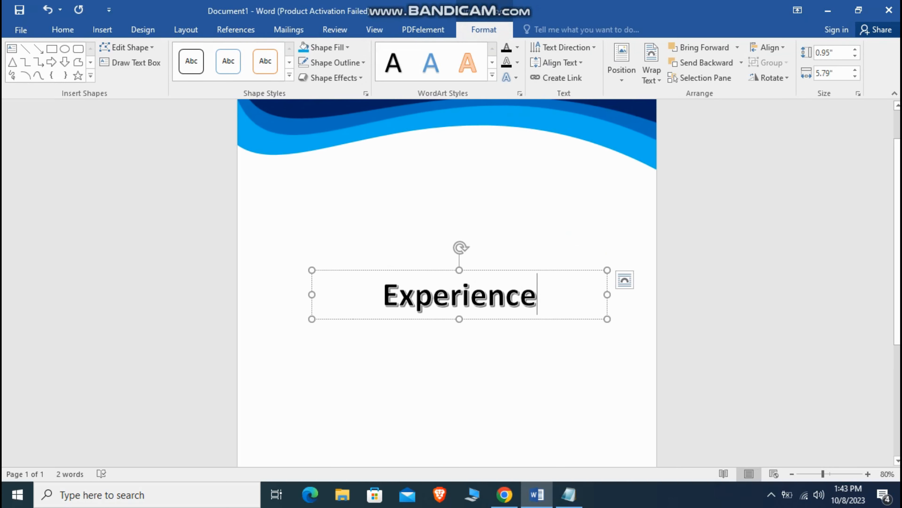
pyautogui.moveTo(607, 294); pyautogui.dragTo(685, 294)
pyautogui.moveTo(569, 271); pyautogui.dragTo(519, 282)
# Step: Apply the Century725 Cn BT font to the whole title
pyautogui.hotkey('ctrl', 'a')
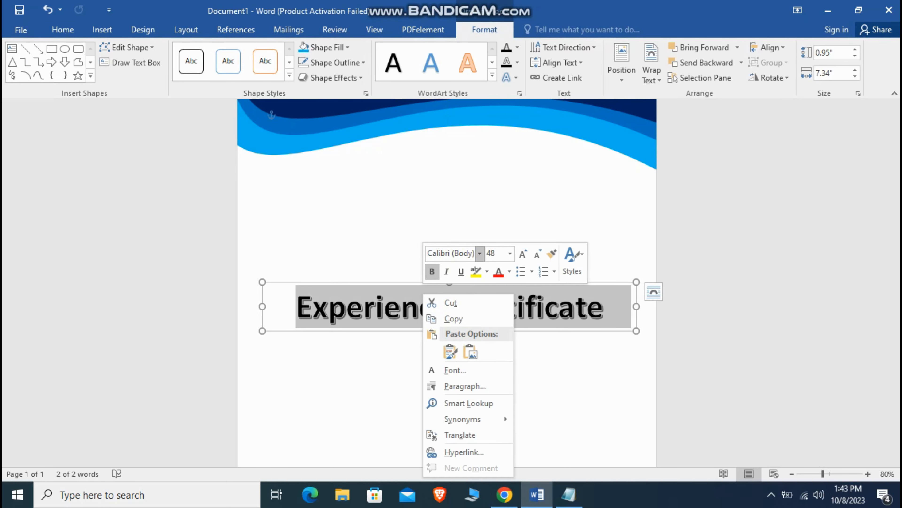
pyautogui.click(479, 253)
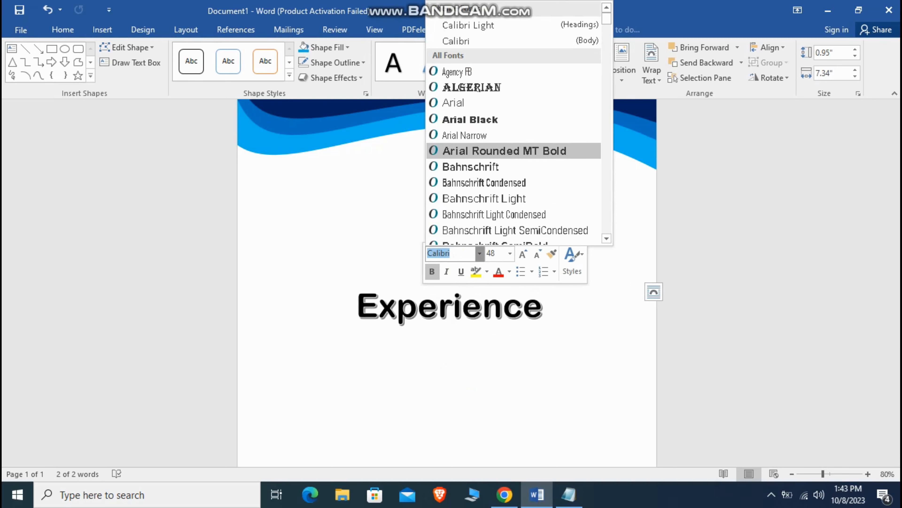
pyautogui.scroll(-7, 514, 103)
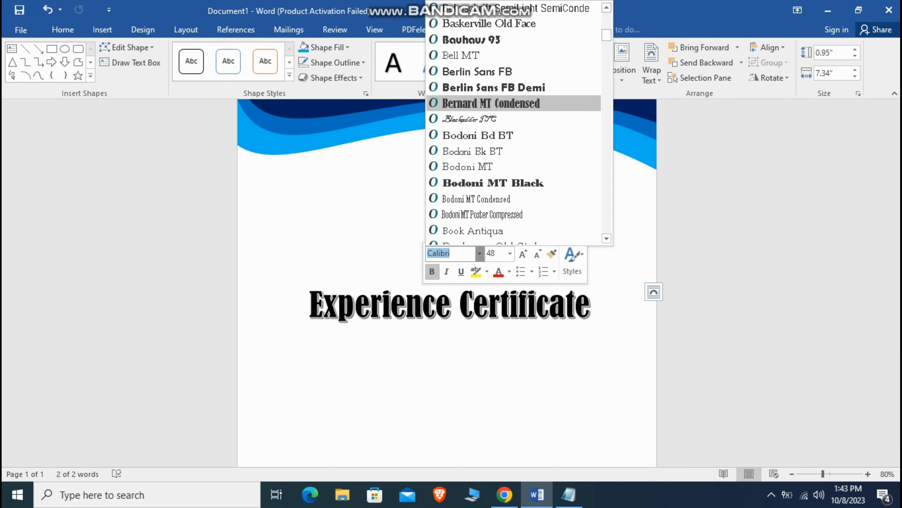
pyautogui.scroll(-3, 514, 103)
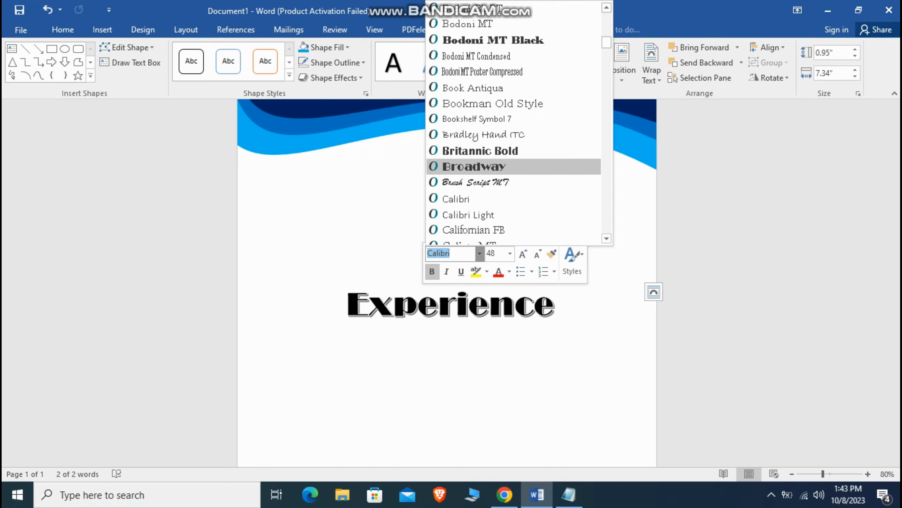
pyautogui.scroll(-4, 513, 166)
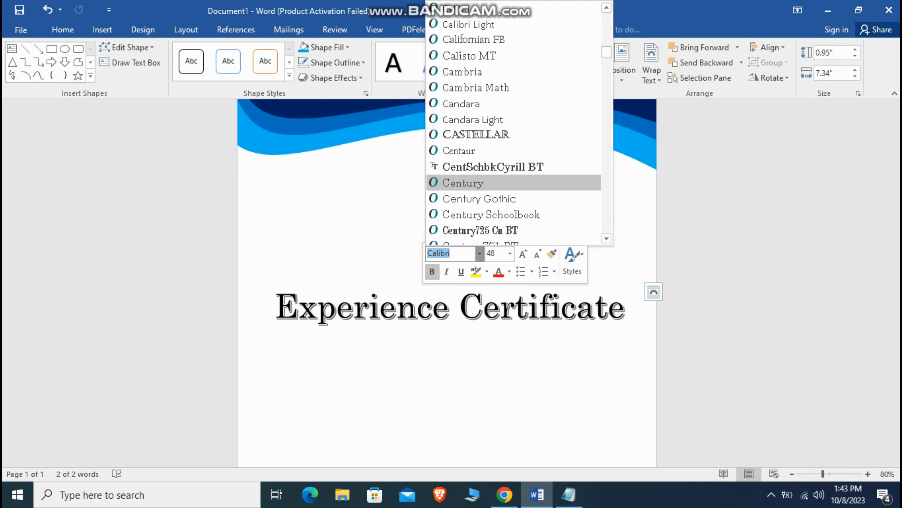
pyautogui.scroll(-2, 514, 149)
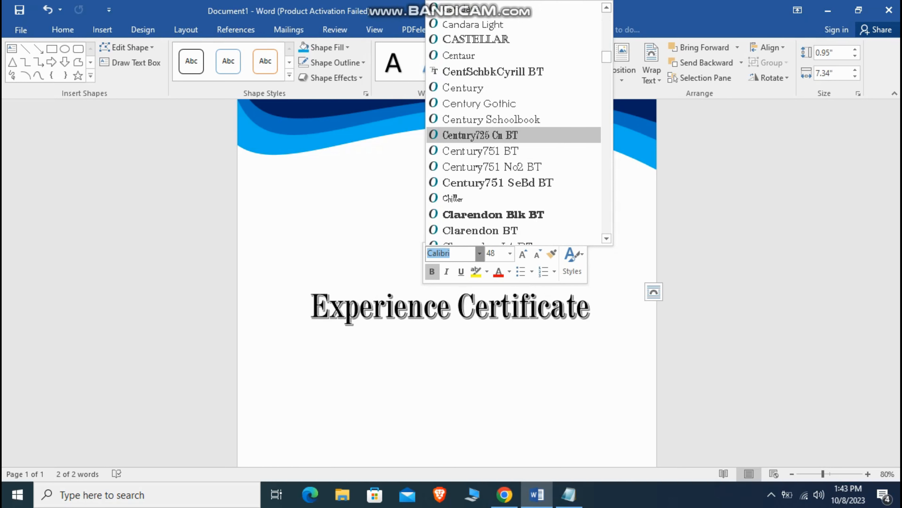
pyautogui.click(480, 135)
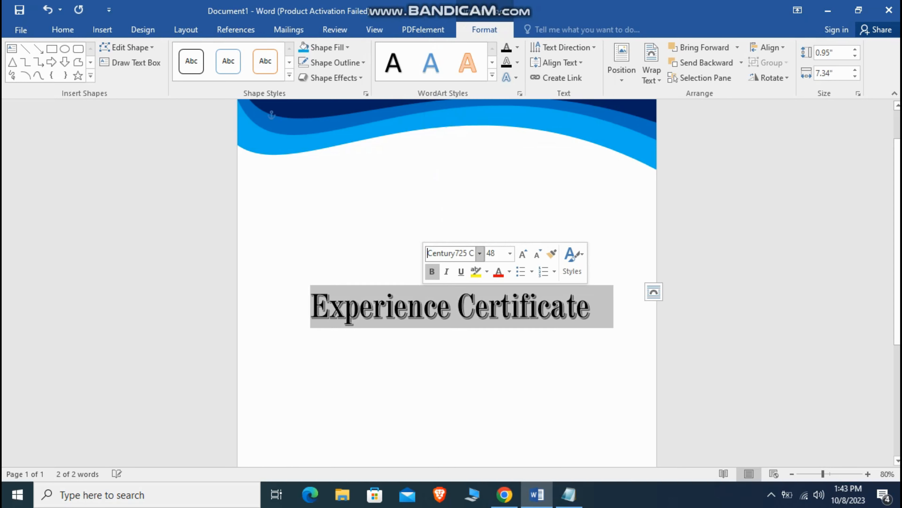
pyautogui.click(288, 114)
pyautogui.scroll(-5, 447, 283)
pyautogui.scroll(6, 447, 282)
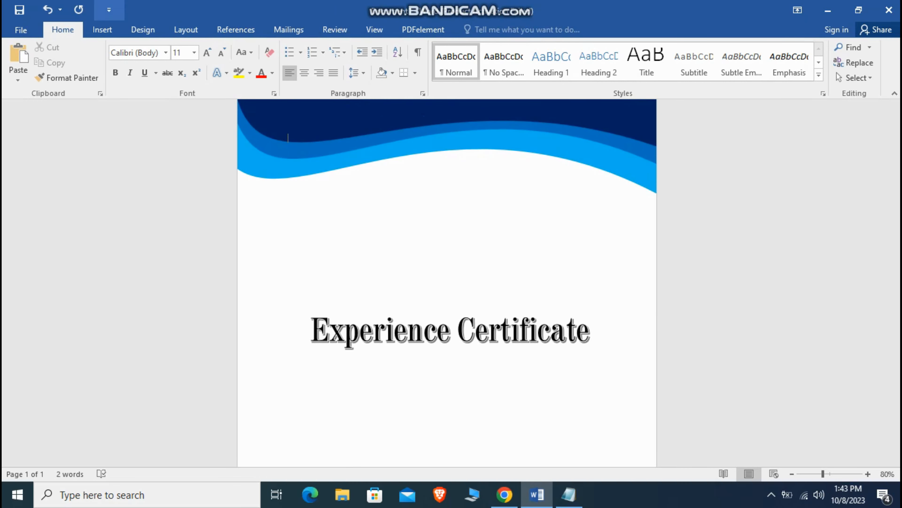
# Step: Insert a simple text box from the Text Box gallery
pyautogui.click(102, 29)
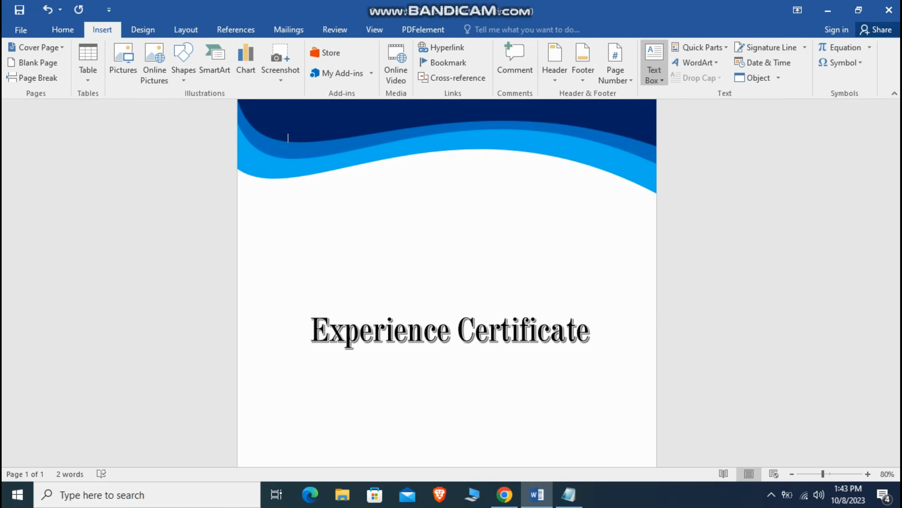
pyautogui.click(654, 63)
pyautogui.click(665, 360)
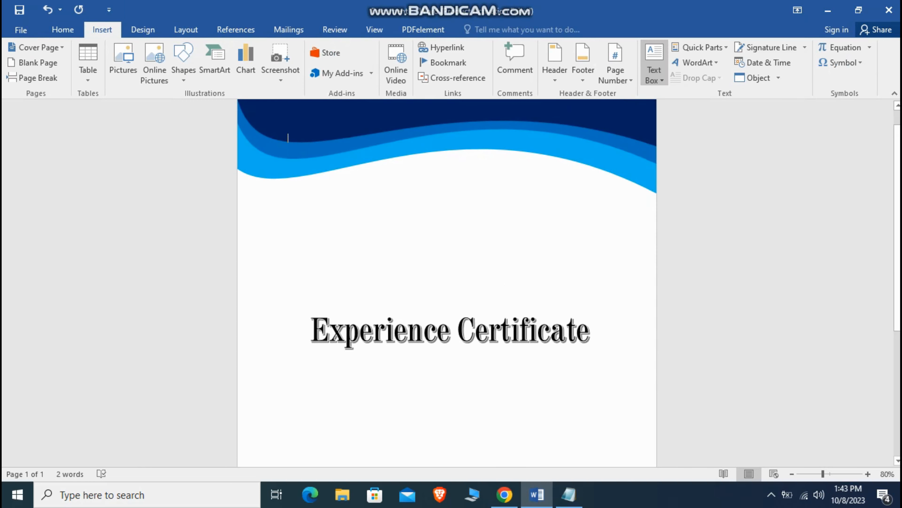
pyautogui.click(655, 64)
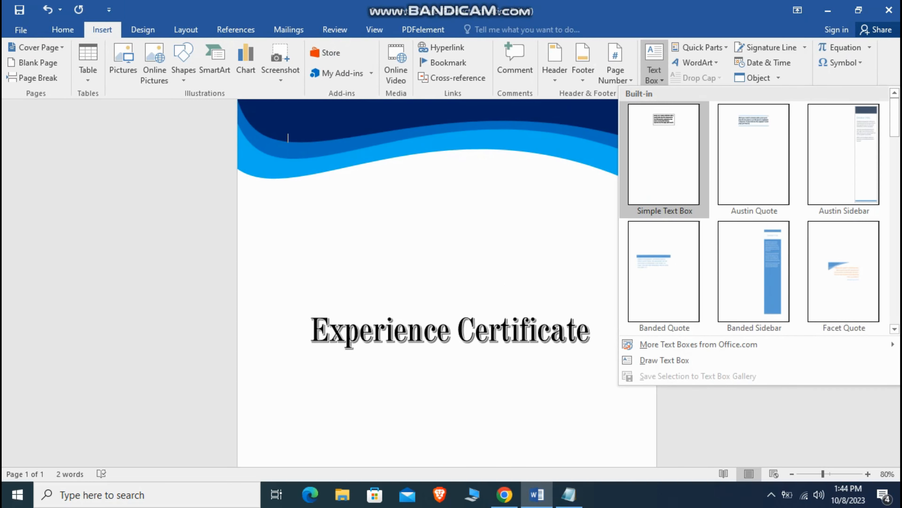
pyautogui.click(664, 157)
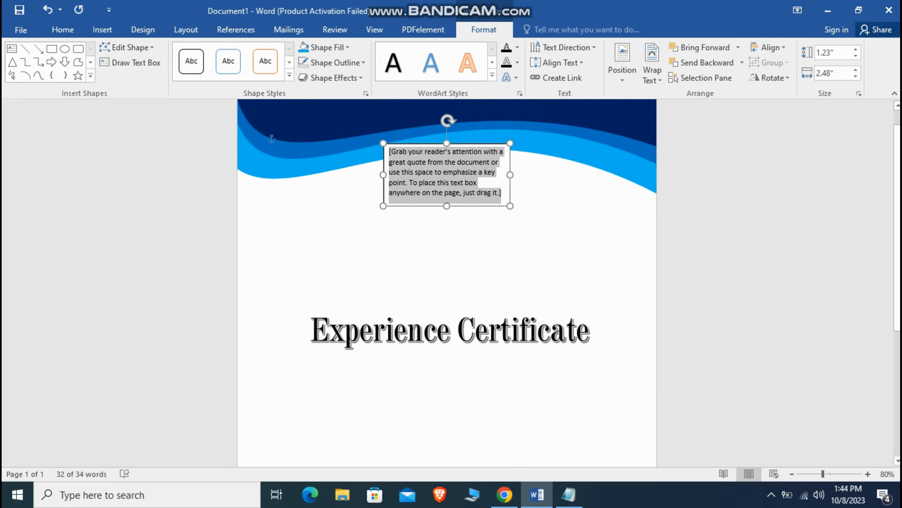
# Step: Type Your Name, Your Address, e-mail and contact-number lines, then move the box below the wave
pyautogui.write('your')
pyautogui.press('BackSpace')
pyautogui.press('BackSpace')
pyautogui.press('BackSpace')
pyautogui.press('BackSpace')
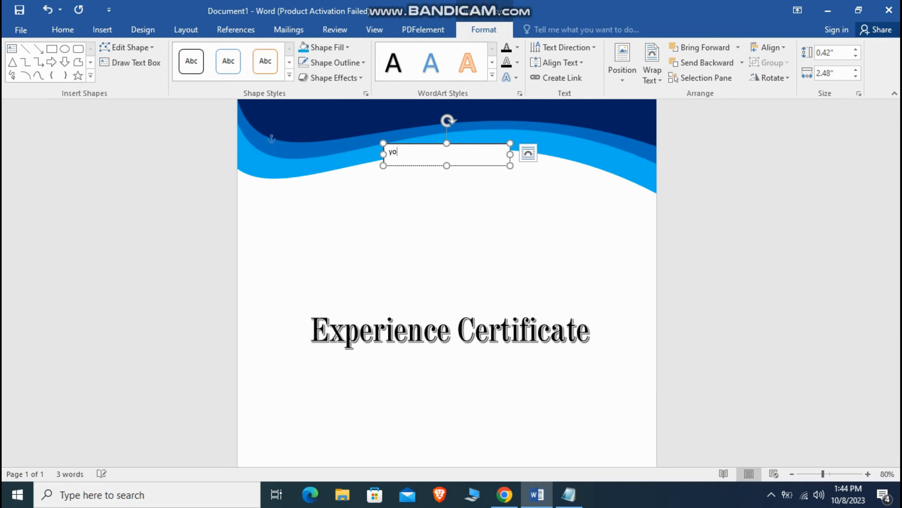
pyautogui.write('Your Name')
pyautogui.press('Return')
pyautogui.write('Your')
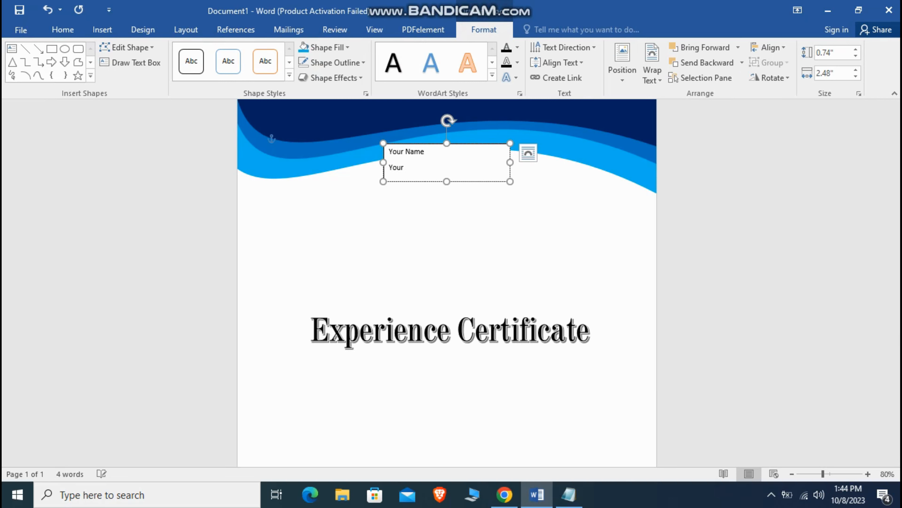
pyautogui.write(' Address')
pyautogui.press('Return')
pyautogui.write('Your E')
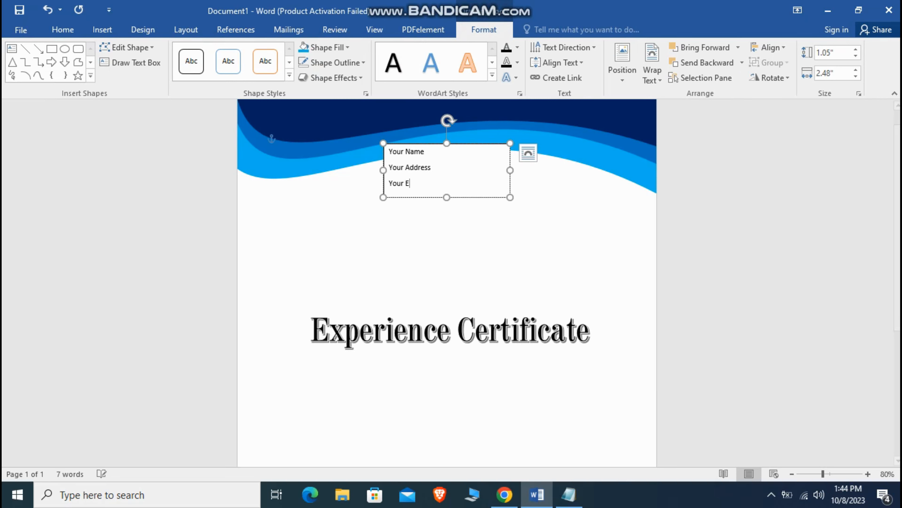
pyautogui.write('mail@gmial.com')
pyautogui.press('Return')
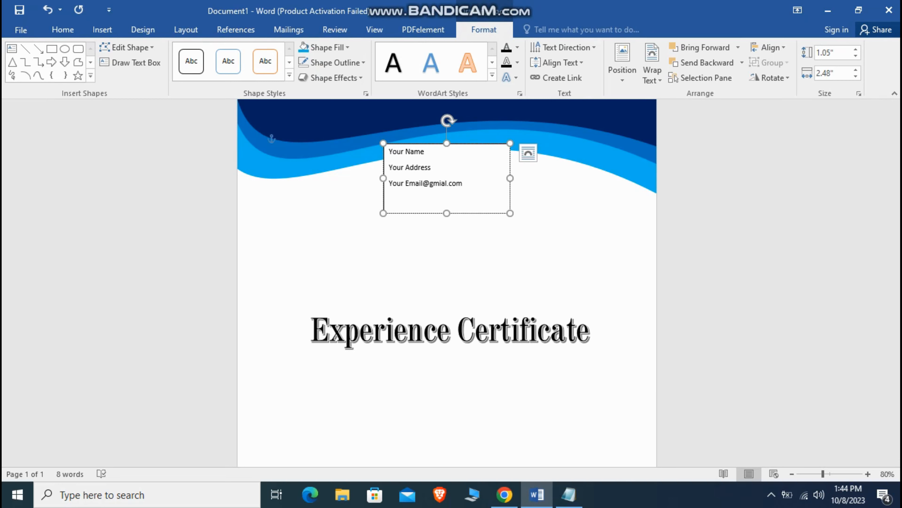
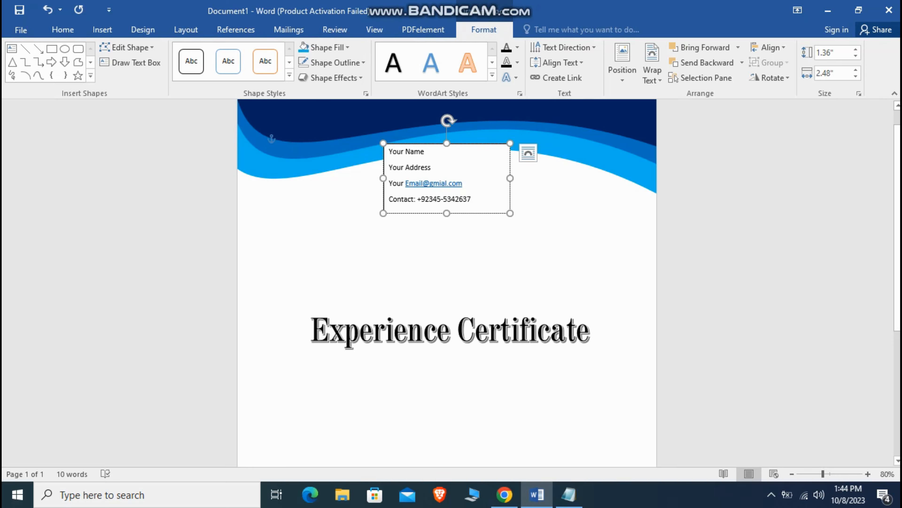
pyautogui.moveTo(416, 143); pyautogui.dragTo(340, 234)
# Step: Remove the outline from the contact details box, leaving it just above the title
pyautogui.click(288, 138)
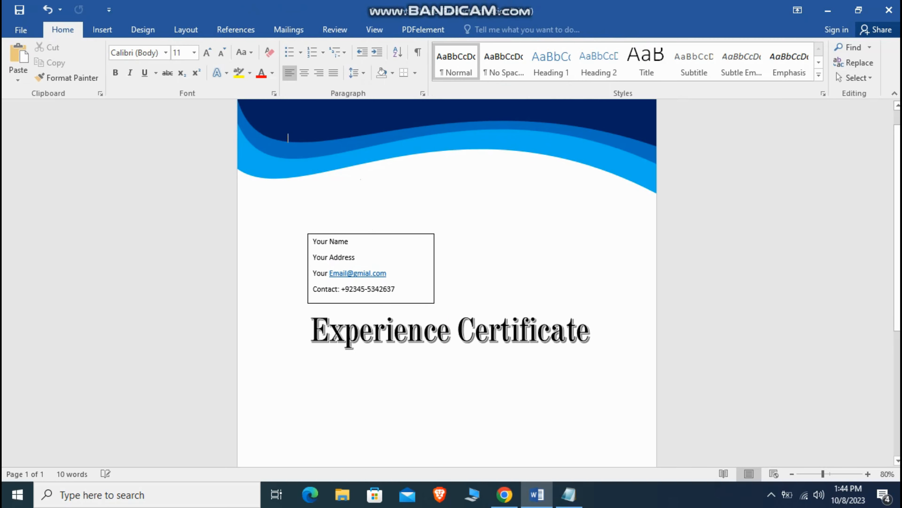
pyautogui.scroll(-2, 447, 282)
pyautogui.click(404, 232)
pyautogui.rightClick(404, 232)
pyautogui.click(474, 189)
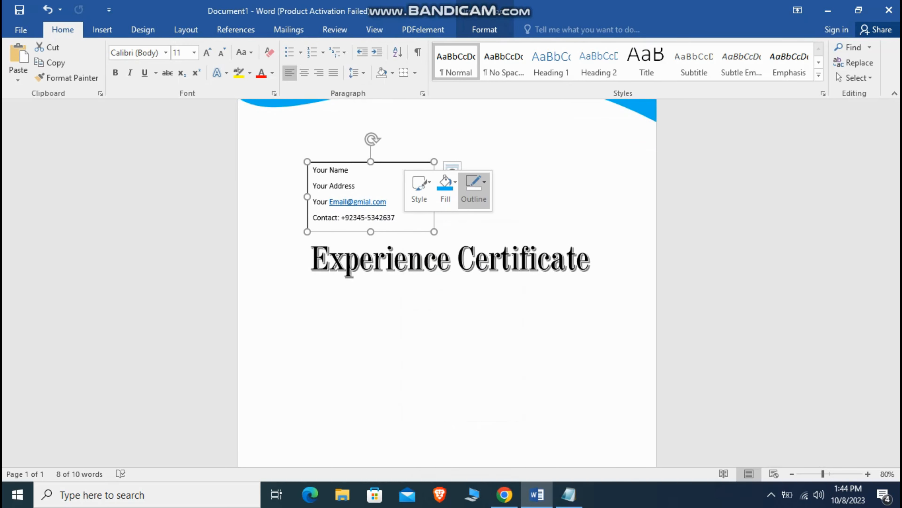
pyautogui.click(490, 317)
pyautogui.scroll(2, 426, 284)
pyautogui.click(380, 249)
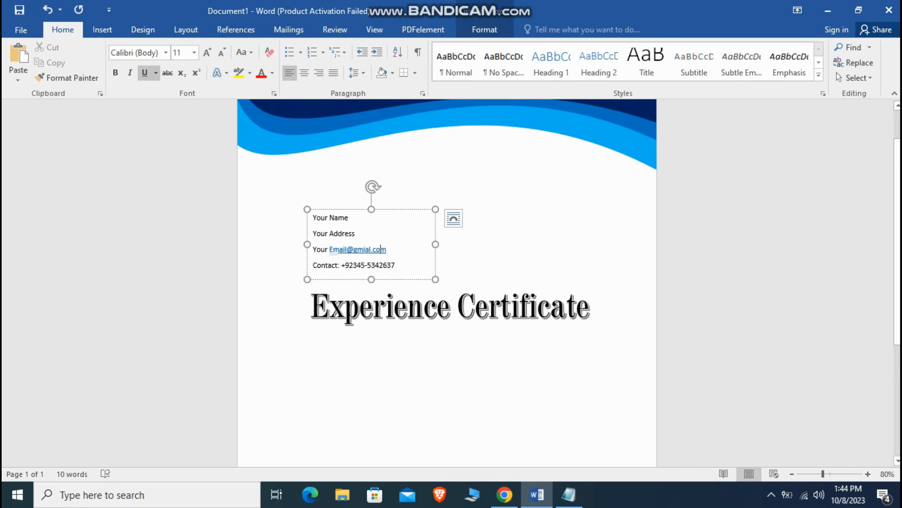
pyautogui.press('Escape')
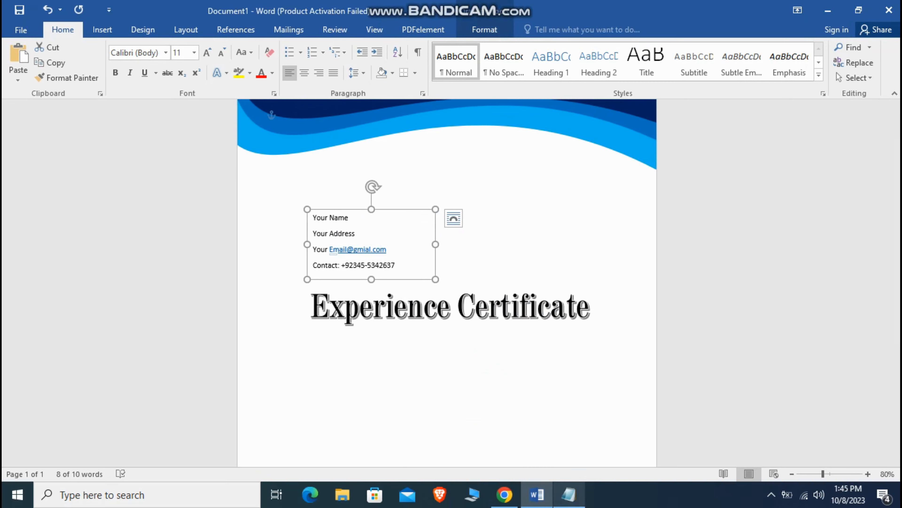
# Step: Check the Notepad notes, then place a duplicate of the contact box higher up
pyautogui.click(569, 495)
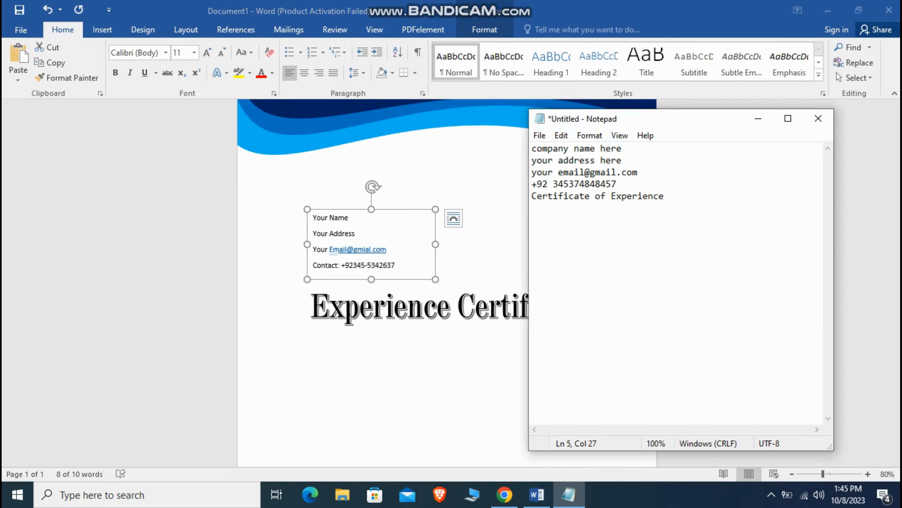
pyautogui.click(758, 119)
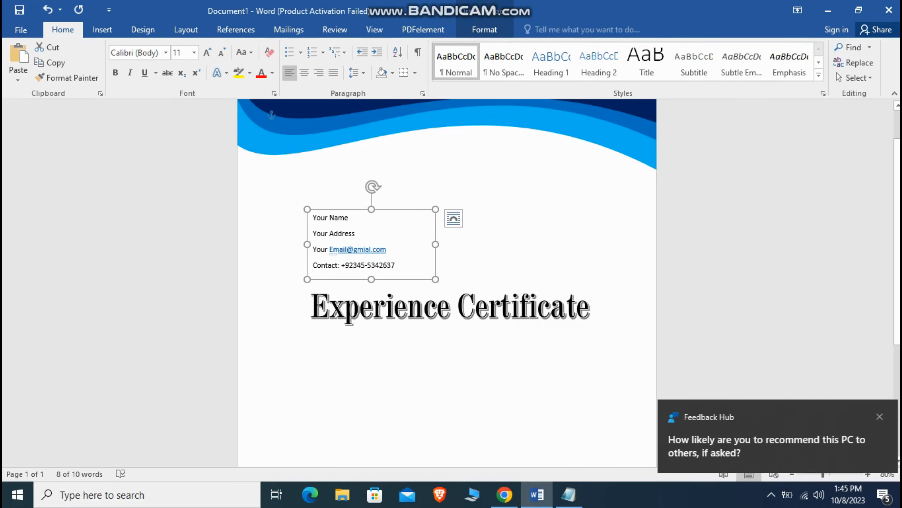
pyautogui.hotkey('ctrl', 'd')
pyautogui.moveTo(383, 217); pyautogui.dragTo(445, 145)
pyautogui.click(445, 184)
# Step: Replace the copy's text with COMPANY NAME HERE and move it above Your Name
pyautogui.hotkey('ctrl', 'a')
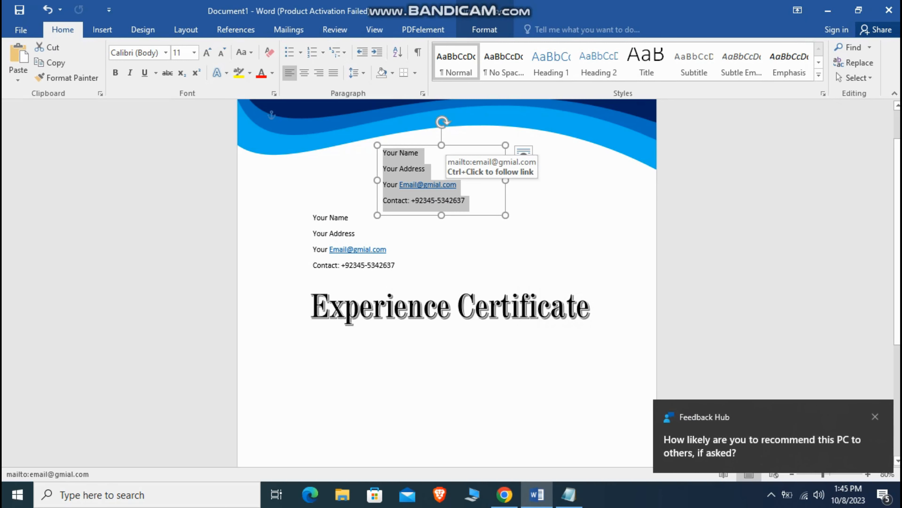
pyautogui.press('BackSpace')
pyautogui.write('c')
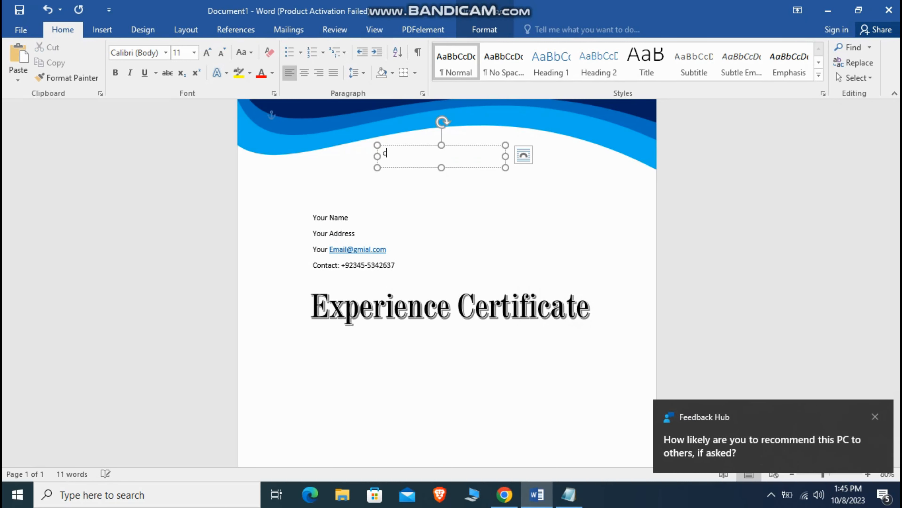
pyautogui.write('COMPANY NAME HERE')
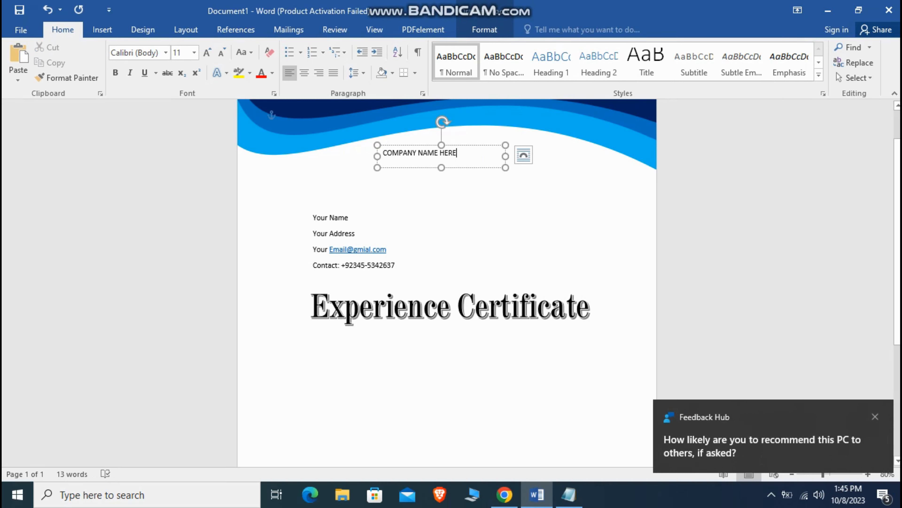
pyautogui.moveTo(408, 145); pyautogui.dragTo(339, 185)
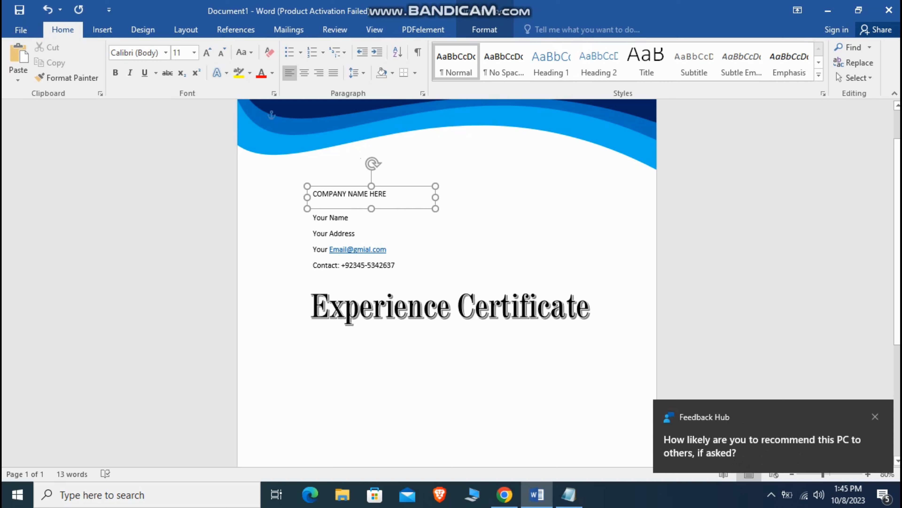
pyautogui.press('Left')
# Step: Colour the company name dark red at 22 pt and nudge its box into place
pyautogui.tripleClick(324, 195)
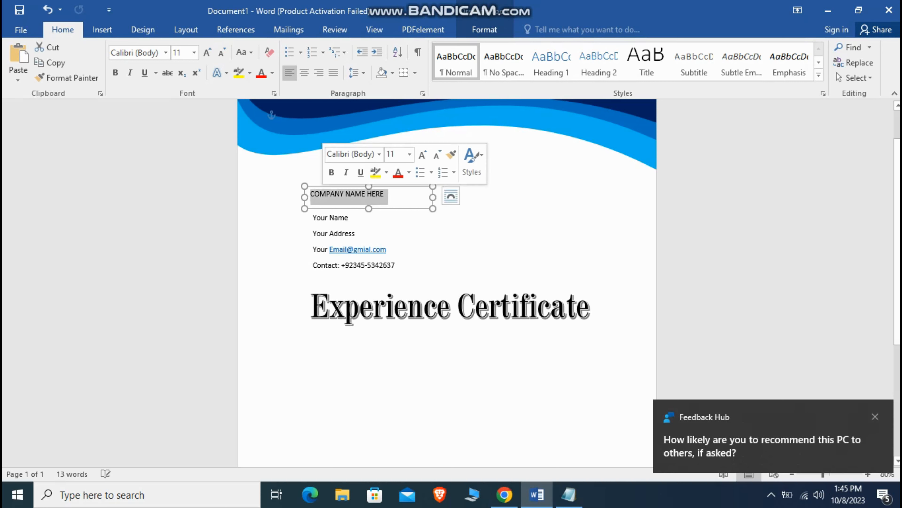
pyautogui.click(409, 173)
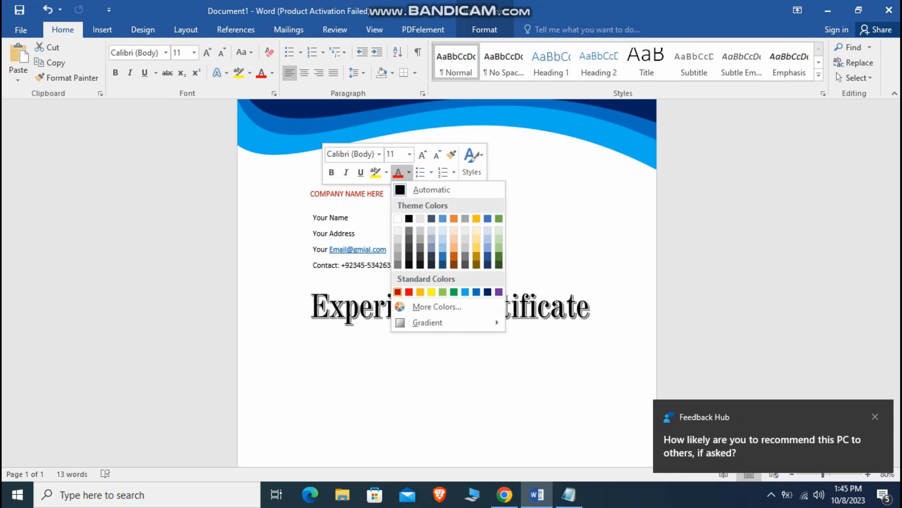
pyautogui.click(398, 292)
pyautogui.click(409, 154)
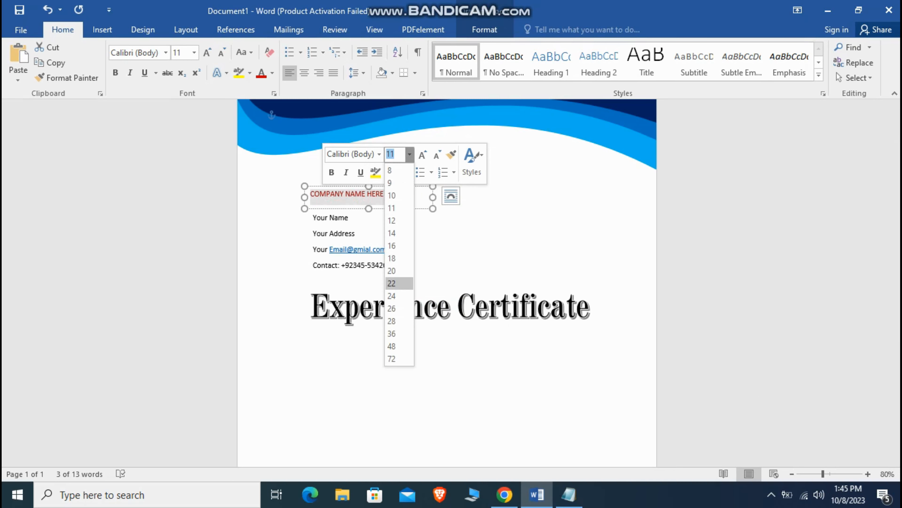
pyautogui.click(391, 283)
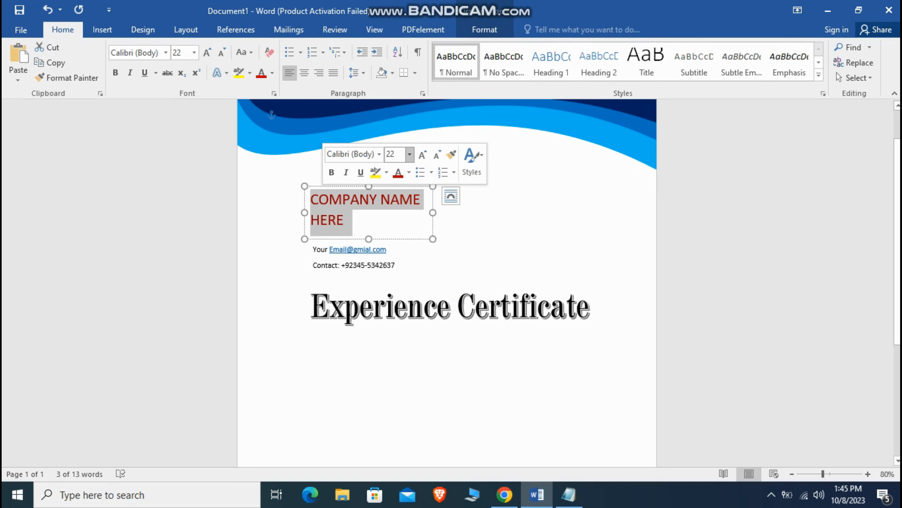
pyautogui.press('Escape')
pyautogui.click(540, 242)
pyautogui.click(421, 200)
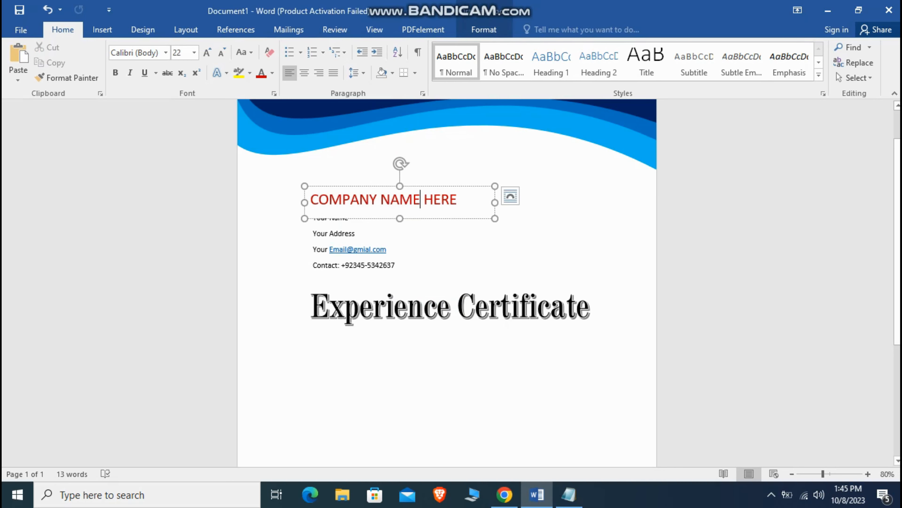
pyautogui.moveTo(441, 186); pyautogui.dragTo(442, 177)
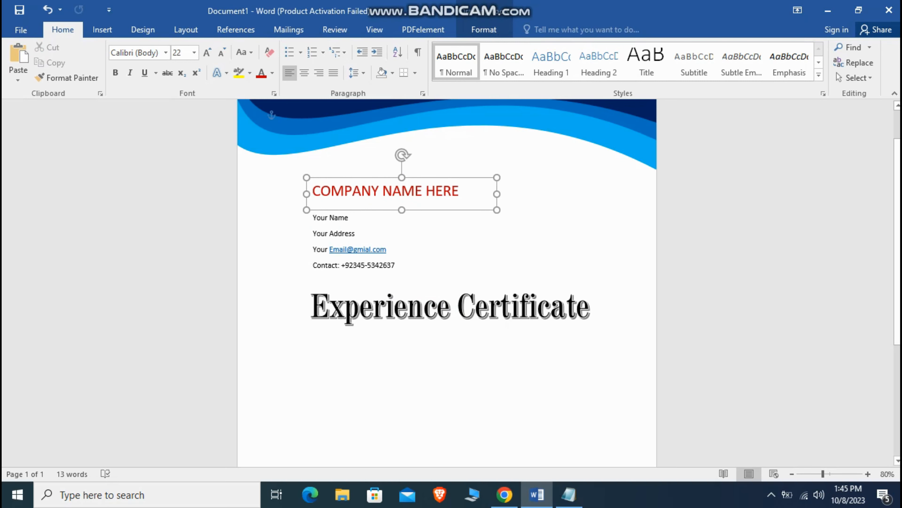
pyautogui.click(540, 235)
pyautogui.scroll(-2, 540, 235)
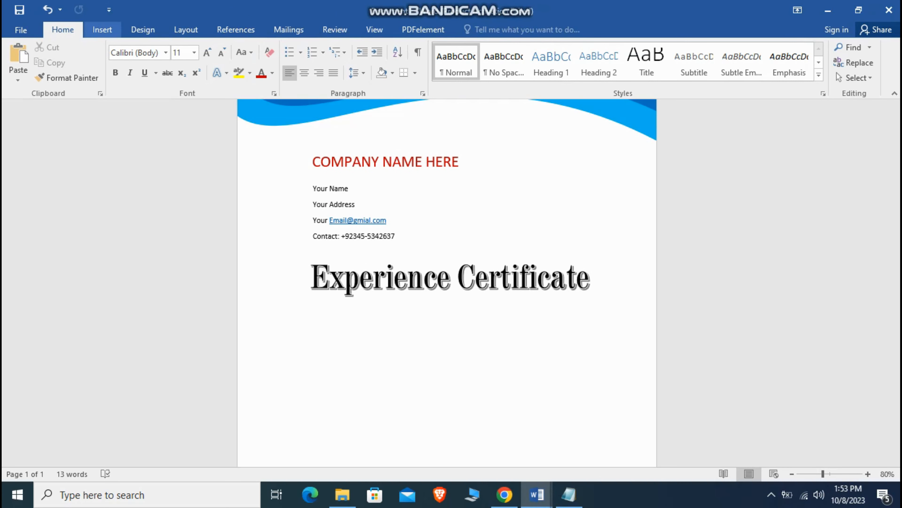
# Step: Insert a Simple Text Box and paste the certificate body text with Keep Source Formatting
pyautogui.click(102, 29)
pyautogui.click(654, 66)
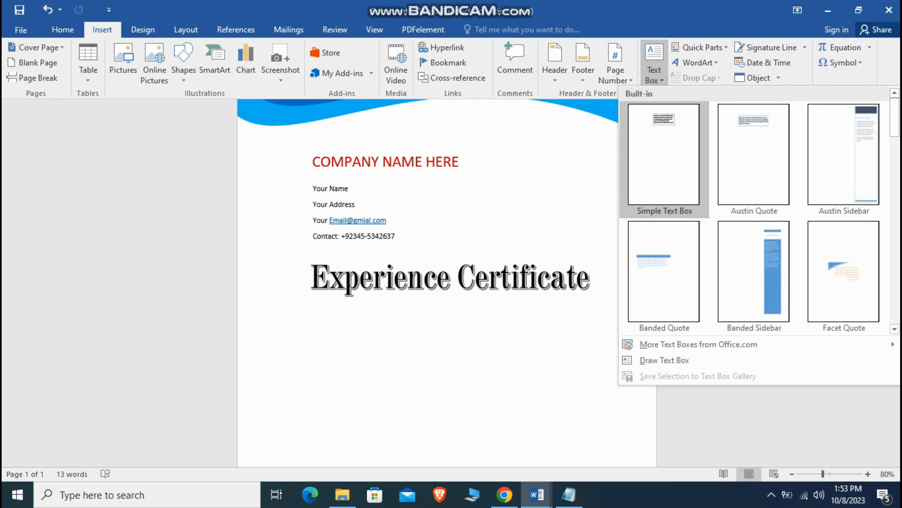
pyautogui.click(664, 153)
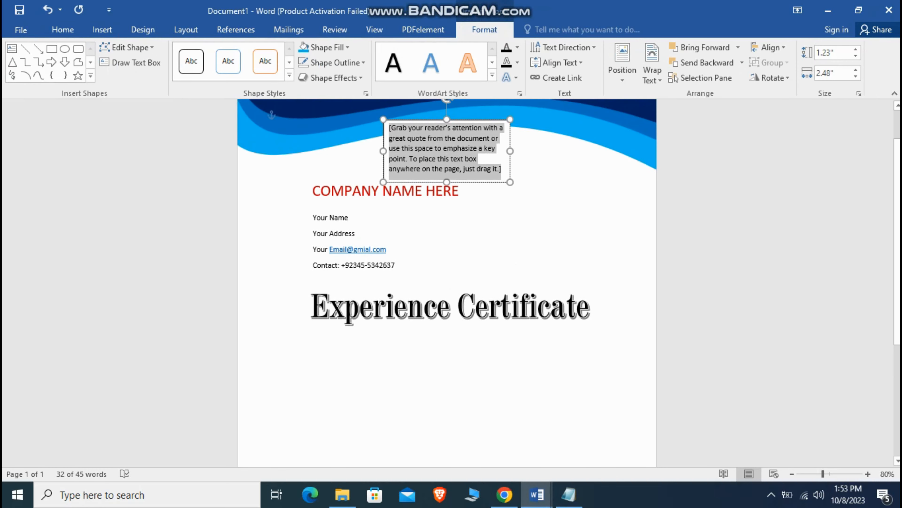
pyautogui.press('BackSpace')
pyautogui.rightClick(405, 126)
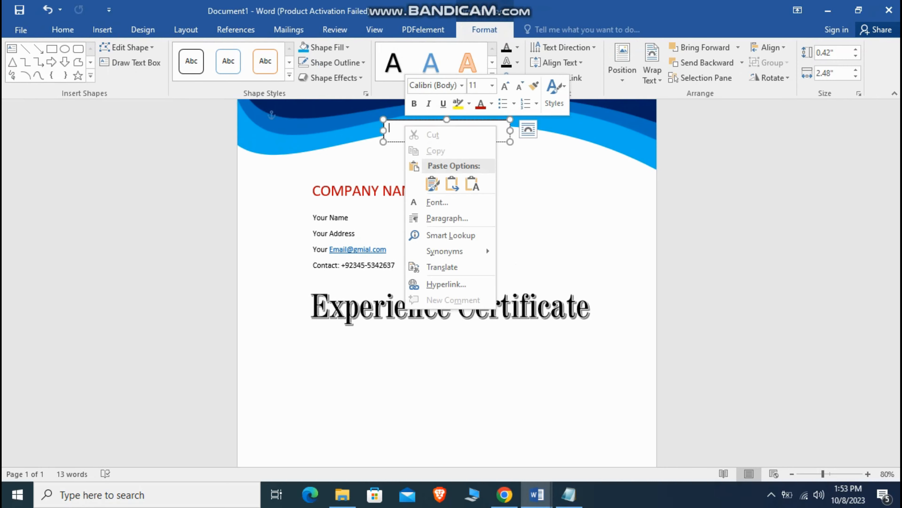
pyautogui.click(432, 183)
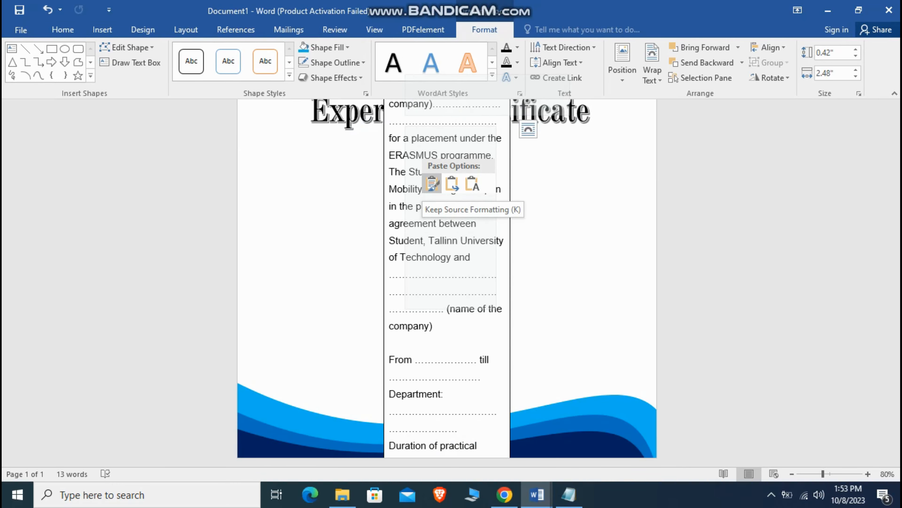
pyautogui.click(432, 184)
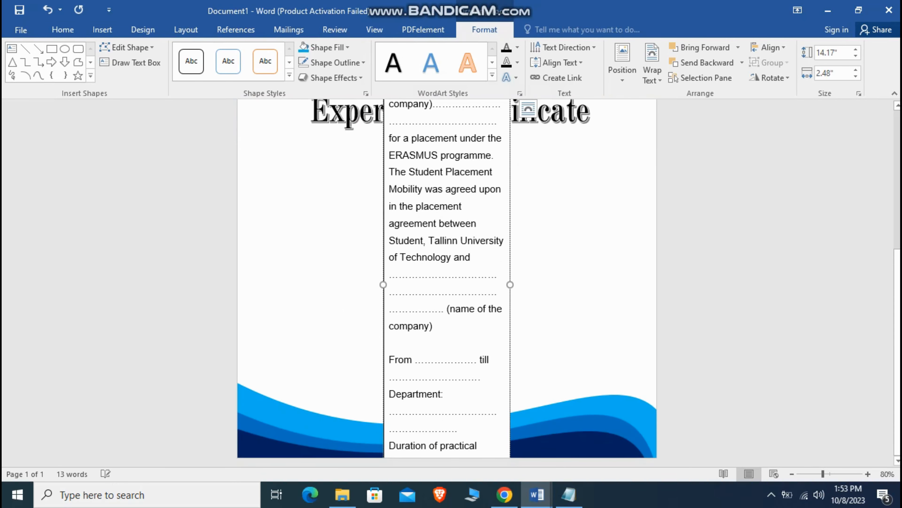
# Step: Move the body box under the title, widen it to about 7.8 inches, and fit it above the bottom wave
pyautogui.moveTo(510, 284); pyautogui.dragTo(780, 284)
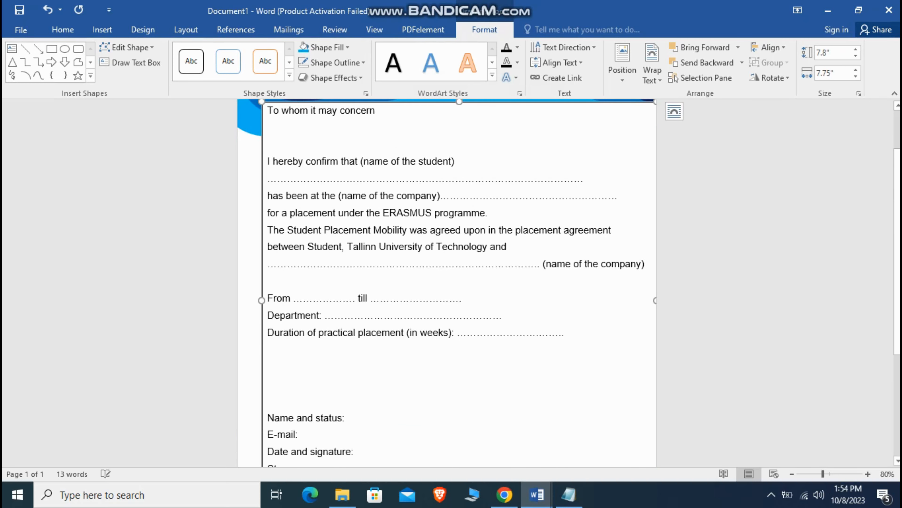
pyautogui.moveTo(391, 102); pyautogui.dragTo(437, 285)
pyautogui.scroll(-2, 437, 286)
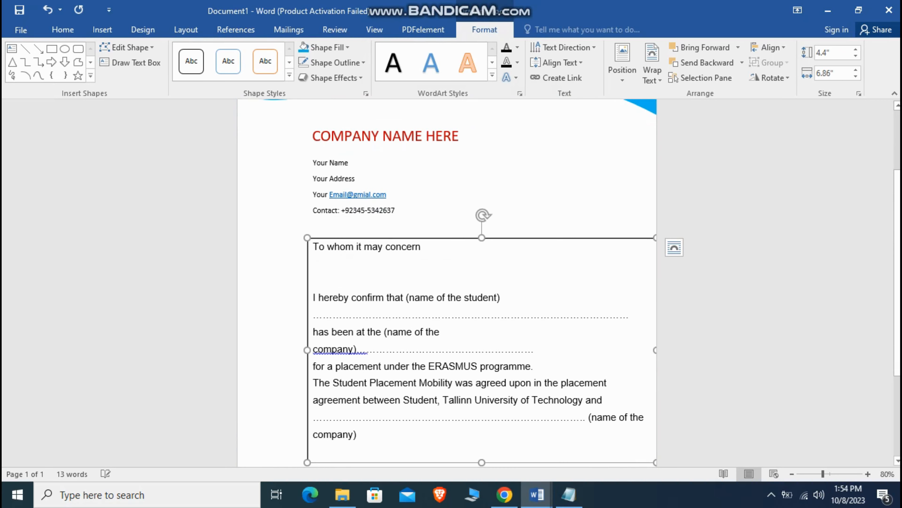
pyautogui.scroll(-2, 436, 285)
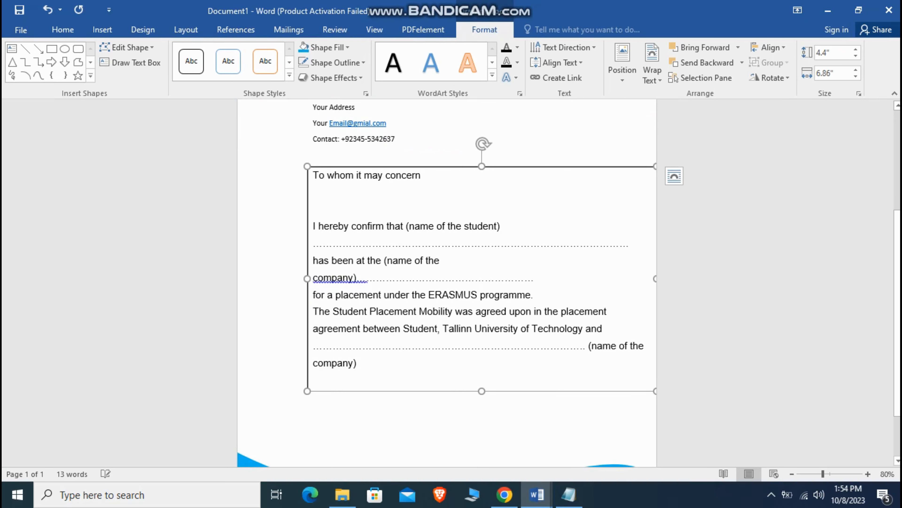
pyautogui.moveTo(437, 286); pyautogui.dragTo(386, 329)
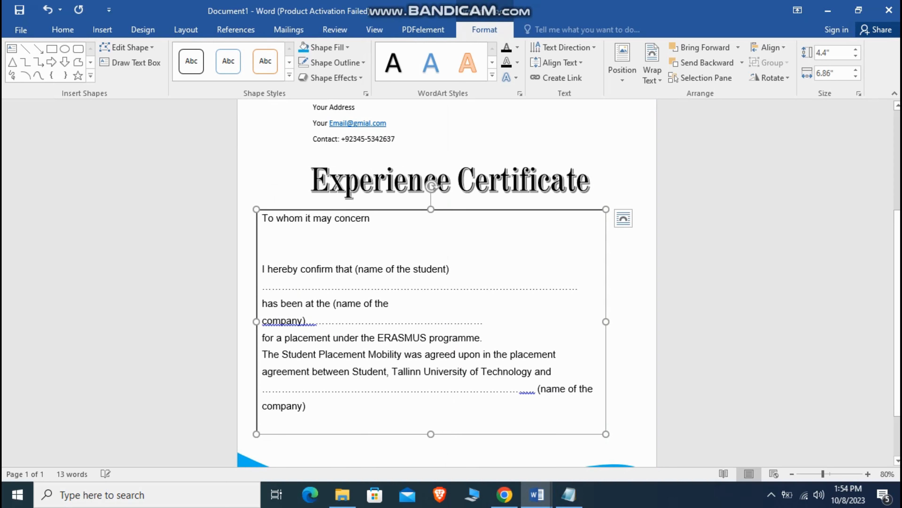
pyautogui.moveTo(606, 321); pyautogui.dragTo(654, 321)
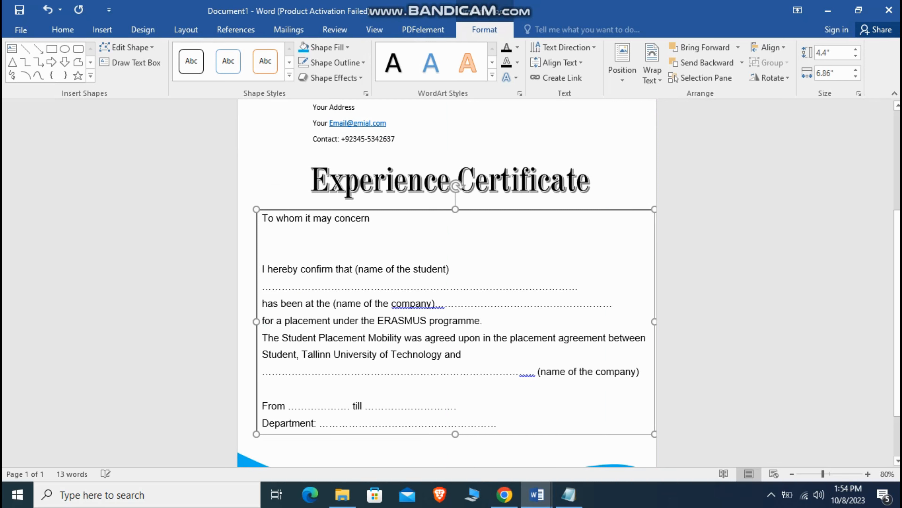
pyautogui.scroll(-2, 456, 321)
pyautogui.moveTo(455, 409)
pyautogui.mouseDown()
pyautogui.moveTo(455, 496)
pyautogui.moveTo(456, 405)
pyautogui.mouseUp()
pyautogui.moveTo(654, 404)
pyautogui.mouseDown()
pyautogui.moveTo(632, 389)
pyautogui.moveTo(645, 388)
pyautogui.mouseUp()
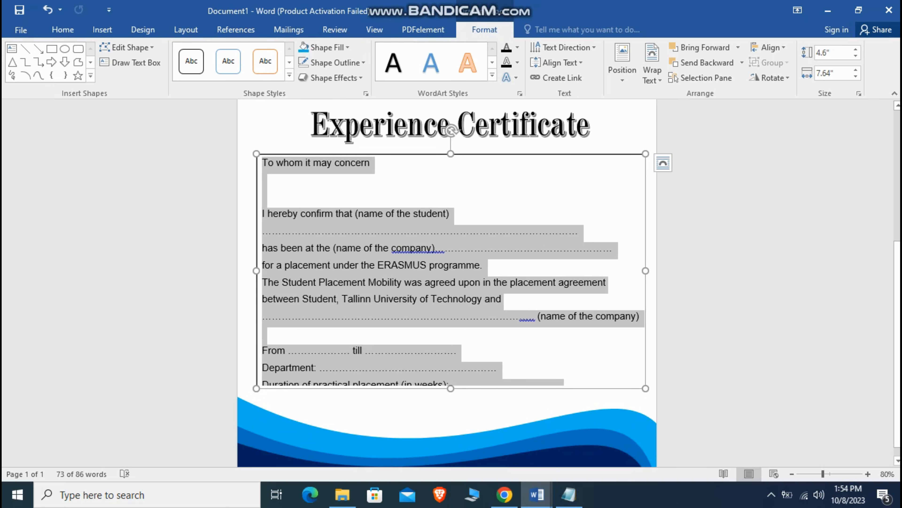
pyautogui.rightClick(406, 286)
# Step: Set the body text to 12 pt and give the body text box No Outline
pyautogui.click(494, 253)
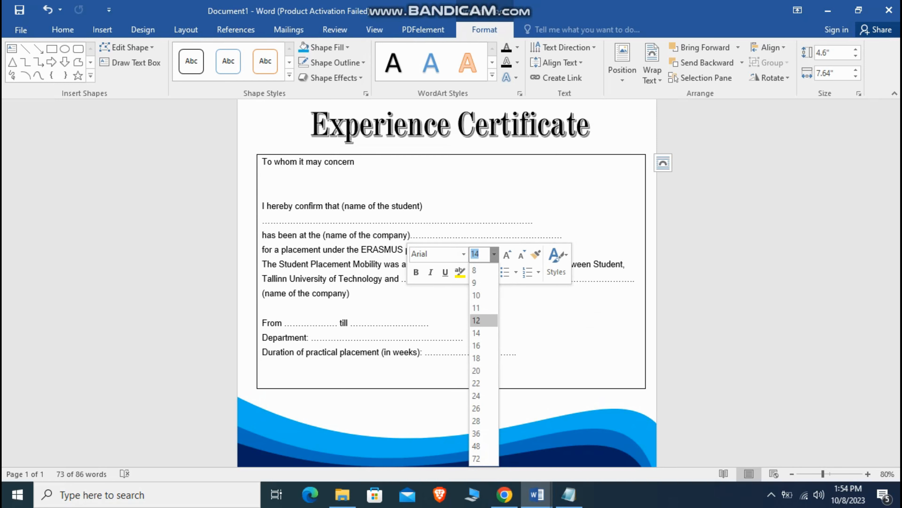
pyautogui.click(484, 321)
pyautogui.click(288, 113)
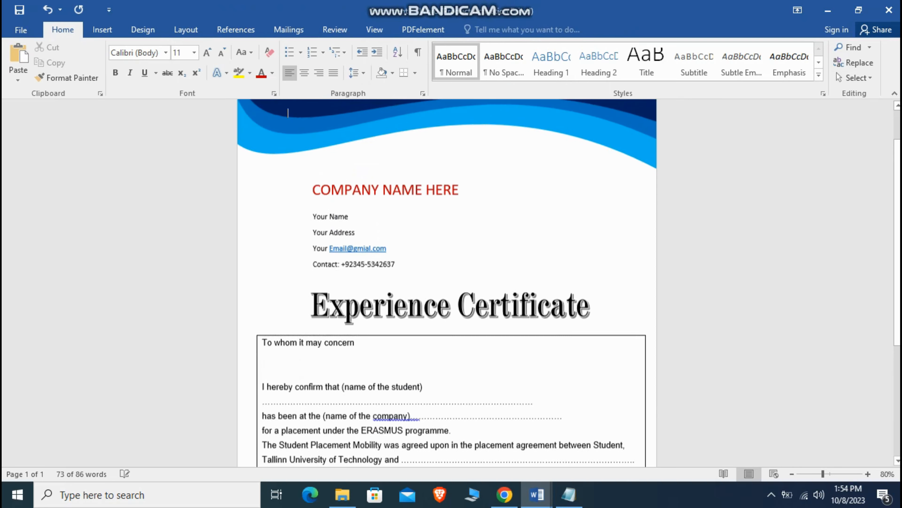
pyautogui.click(423, 388)
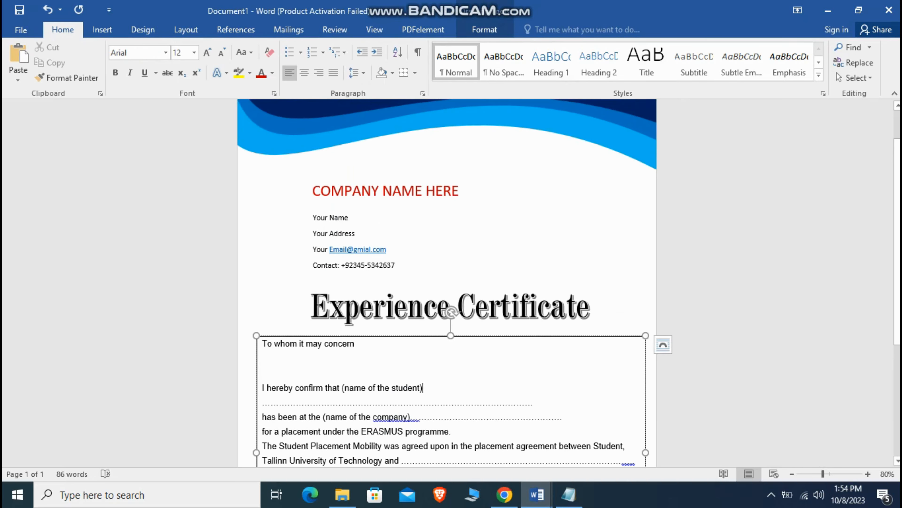
pyautogui.rightClick(618, 336)
pyautogui.click(688, 367)
pyautogui.click(714, 294)
pyautogui.click(288, 114)
# Step: Centre and bold the 'To whom it may concern' line and delete the blank line below it
pyautogui.scroll(-1, 447, 282)
pyautogui.click(347, 295)
pyautogui.moveTo(358, 296); pyautogui.dragTo(261, 296)
pyautogui.hotkey('ctrl', 'e')
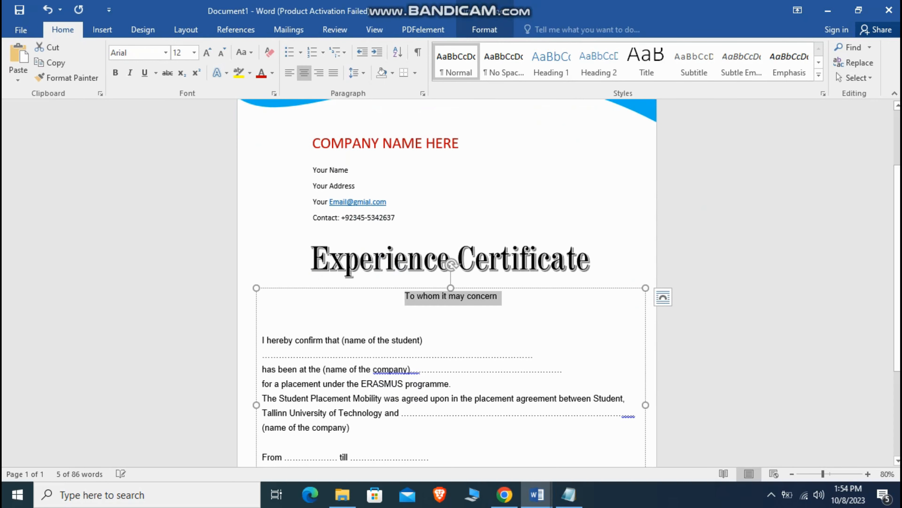
pyautogui.hotkey('ctrl', 'b')
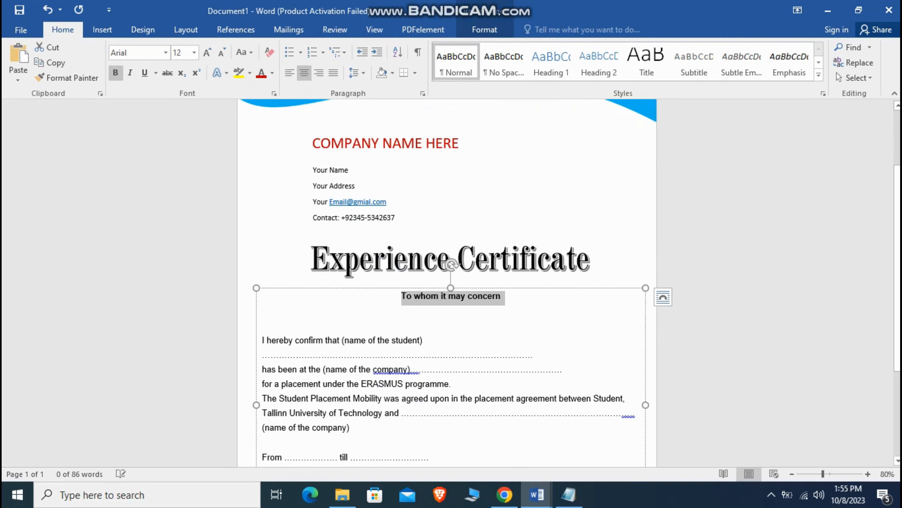
pyautogui.click(263, 324)
pyautogui.press('BackSpace')
pyautogui.scroll(-3, 451, 325)
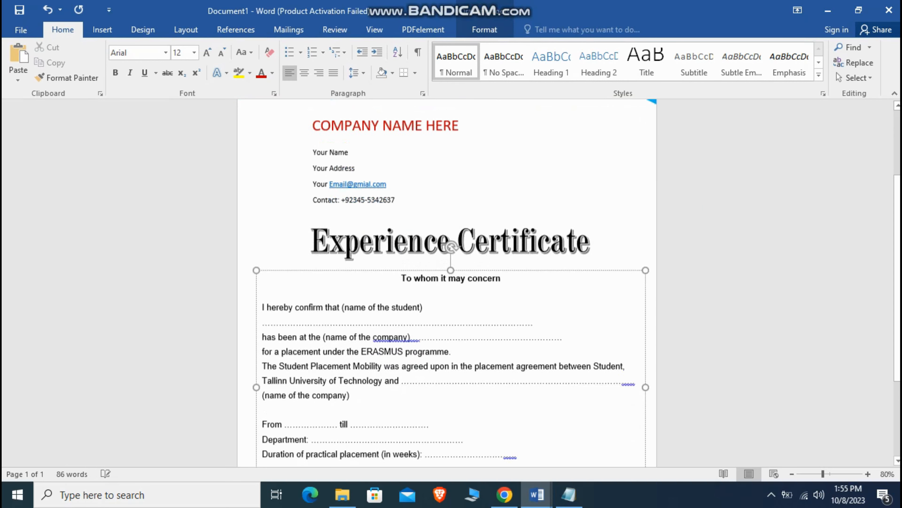
pyautogui.scroll(-1, 451, 283)
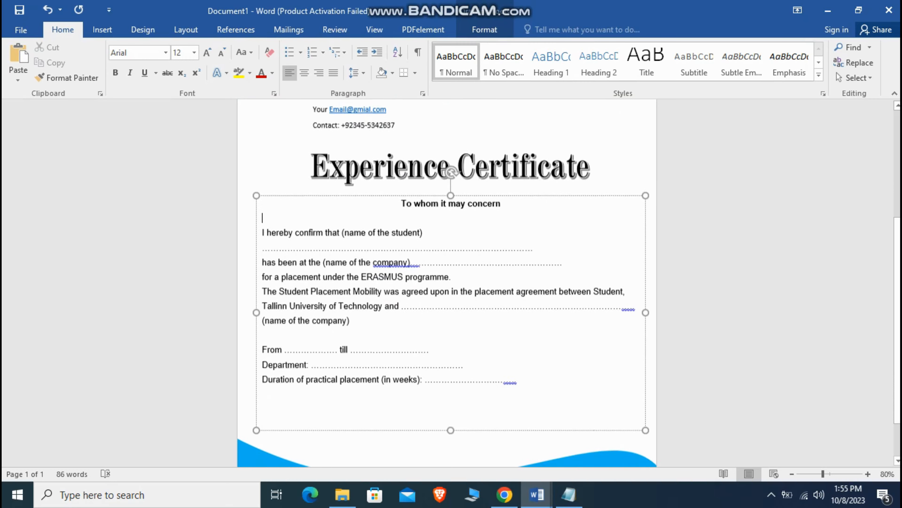
pyautogui.scroll(-1, 450, 283)
# Step: Centre the COMPANY NAME HERE text and move its box to the page's centre guide
pyautogui.click(451, 429)
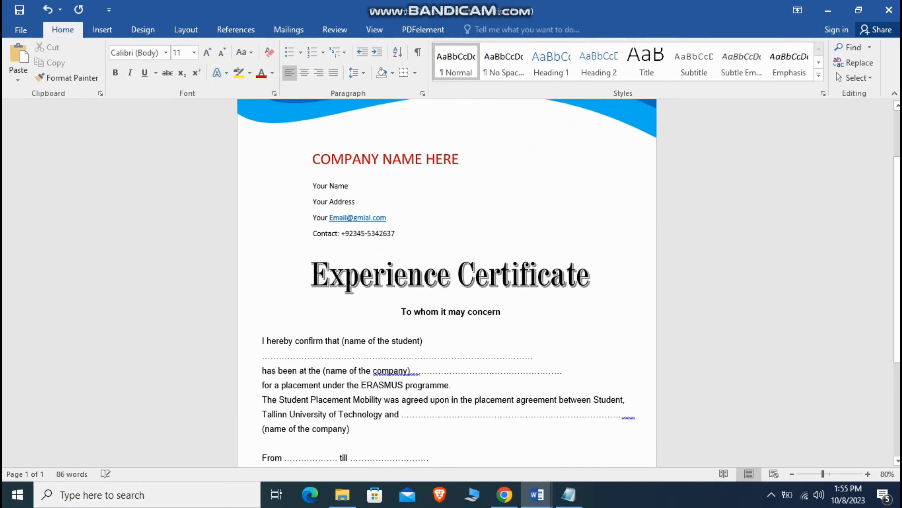
pyautogui.scroll(-3, 288, 114)
pyautogui.scroll(5, 289, 114)
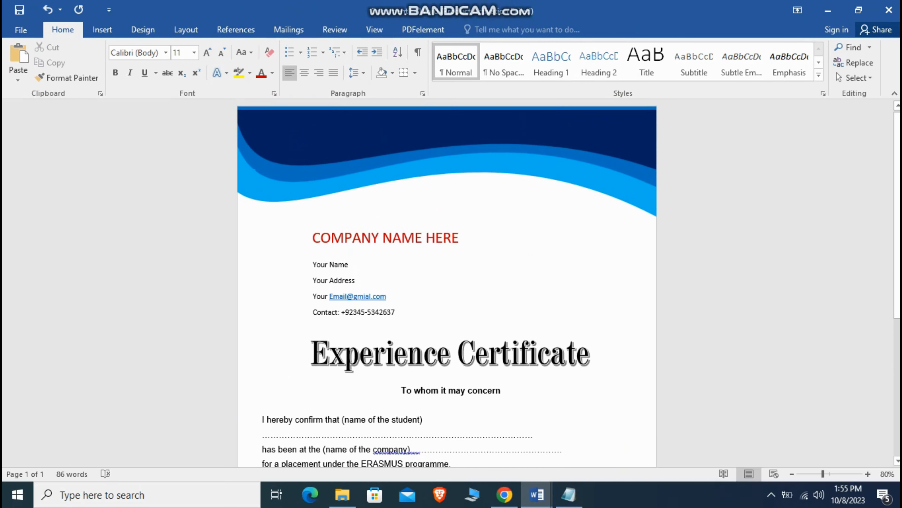
pyautogui.click(382, 239)
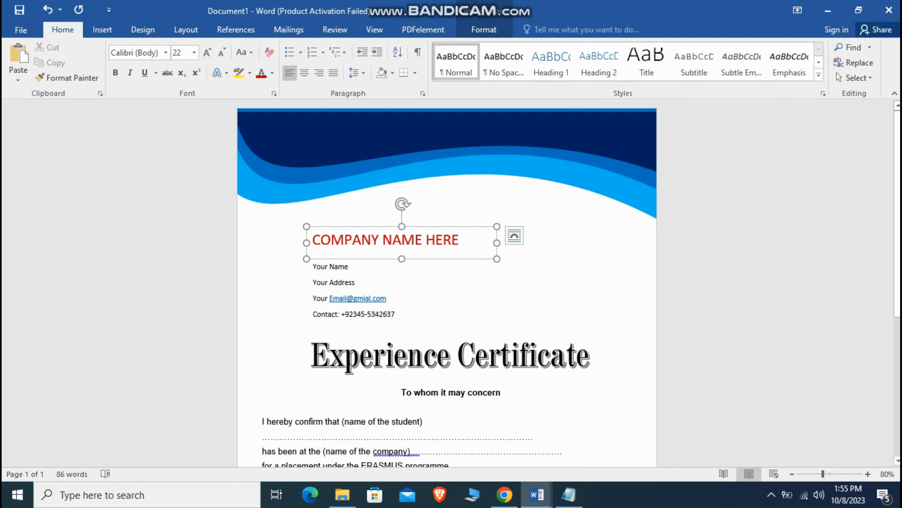
pyautogui.click(304, 73)
pyautogui.moveTo(358, 226); pyautogui.dragTo(405, 214)
pyautogui.click(477, 277)
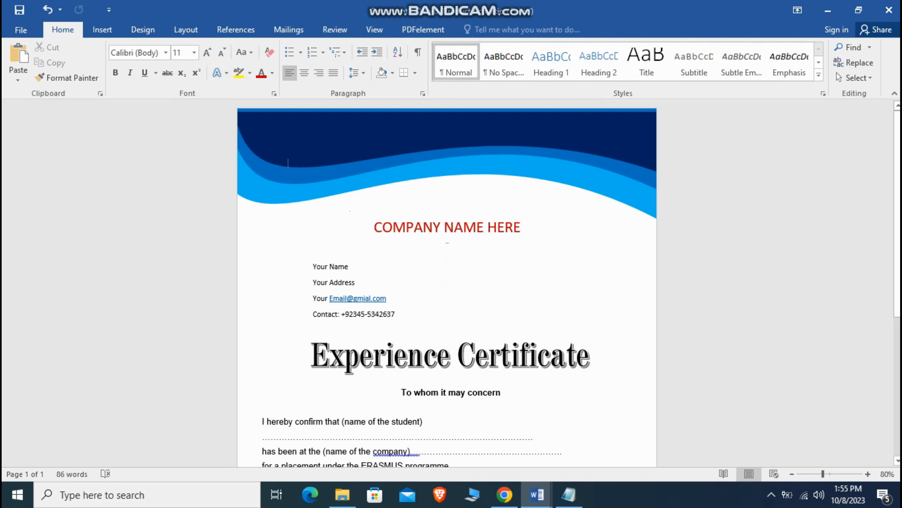
# Step: Underline the whole COMPANY NAME HERE heading
pyautogui.click(477, 228)
pyautogui.hotkey('ctrl', 'a')
pyautogui.hotkey('ctrl', 'u')
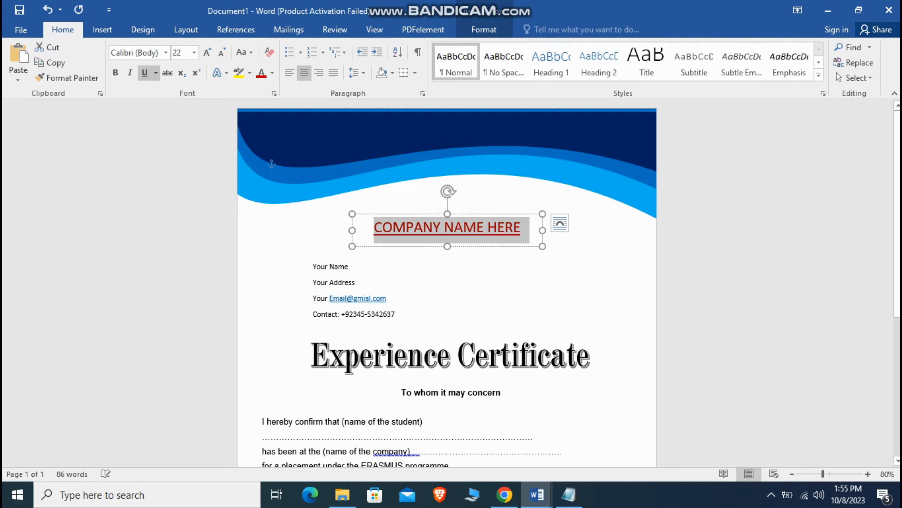
pyautogui.click(491, 277)
pyautogui.scroll(-1, 490, 277)
pyautogui.scroll(-3, 288, 138)
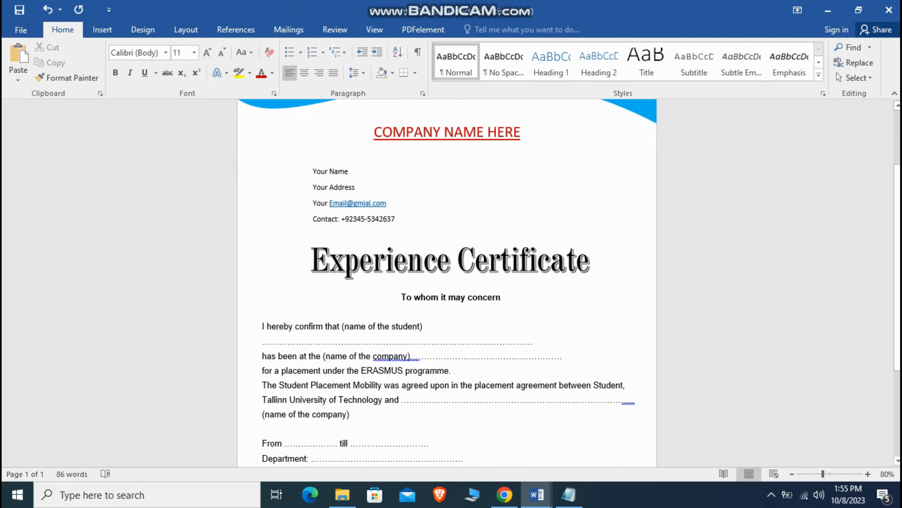
pyautogui.scroll(-5, 447, 283)
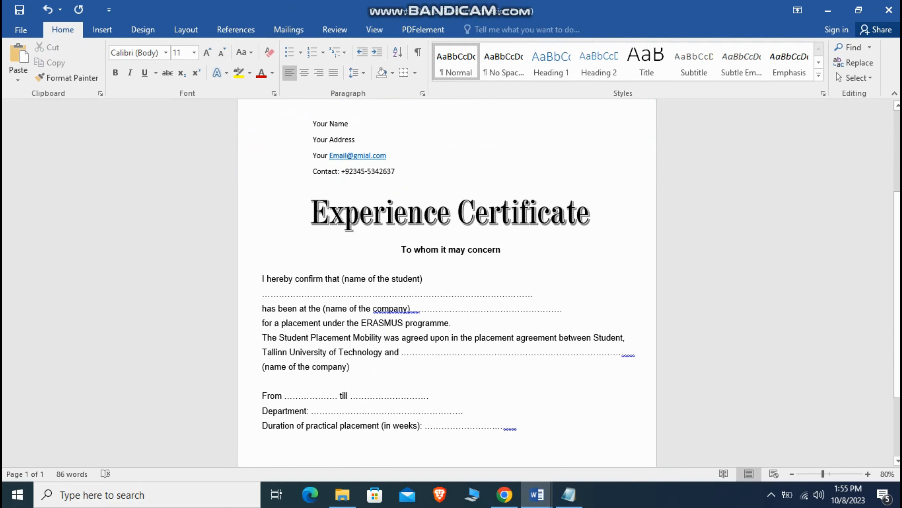
pyautogui.scroll(-1, 447, 283)
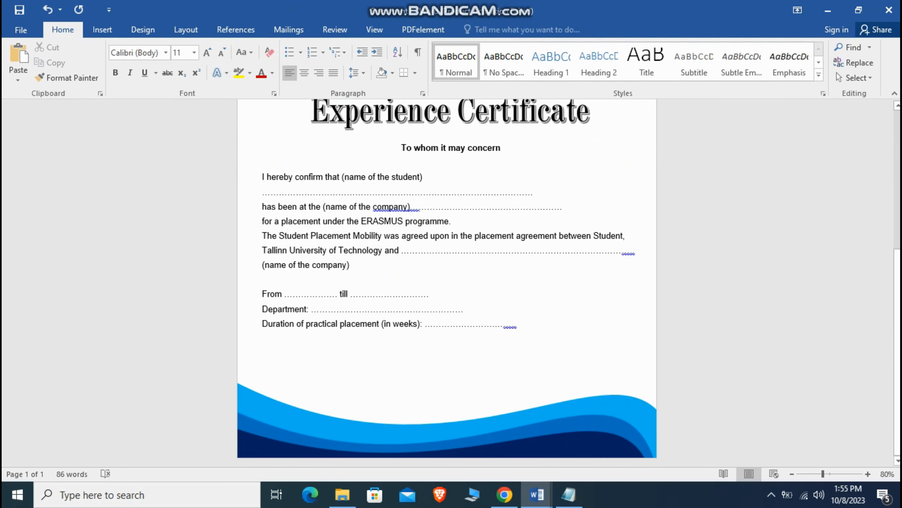
pyautogui.scroll(6, 447, 282)
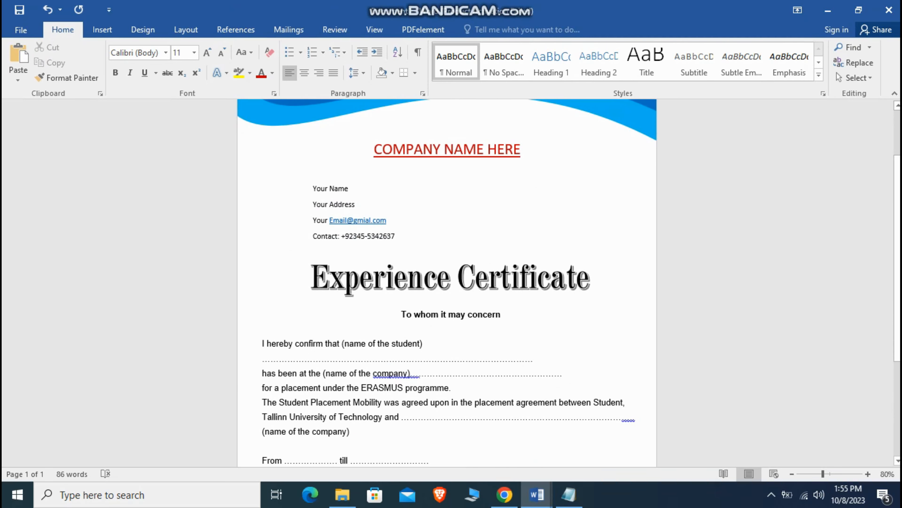
pyautogui.click(320, 189)
# Step: Copy the contact box to the bottom left and change its text to 'SIGNATURE: ------------------------------'
pyautogui.click(321, 180)
pyautogui.moveTo(321, 181); pyautogui.dragTo(340, 376)
pyautogui.click(377, 400)
pyautogui.hotkey('ctrl', 'a')
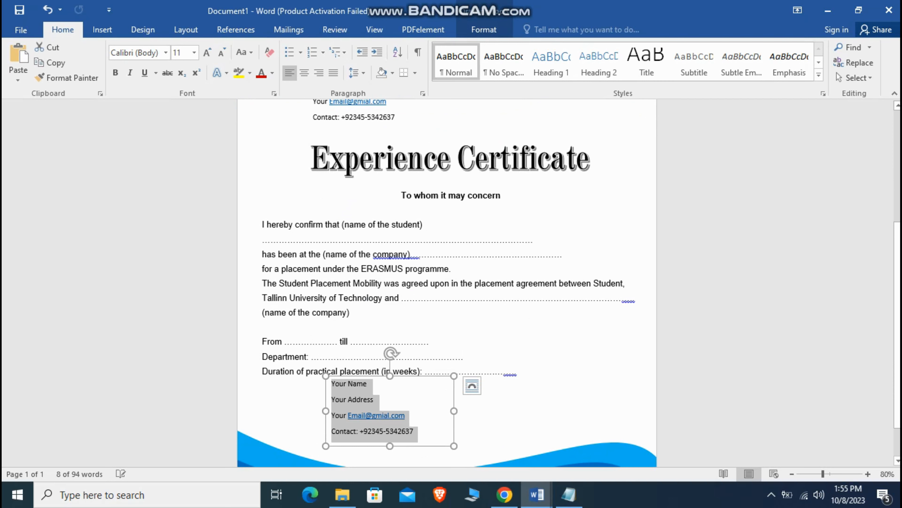
pyautogui.press('BackSpace')
pyautogui.write('SIGN')
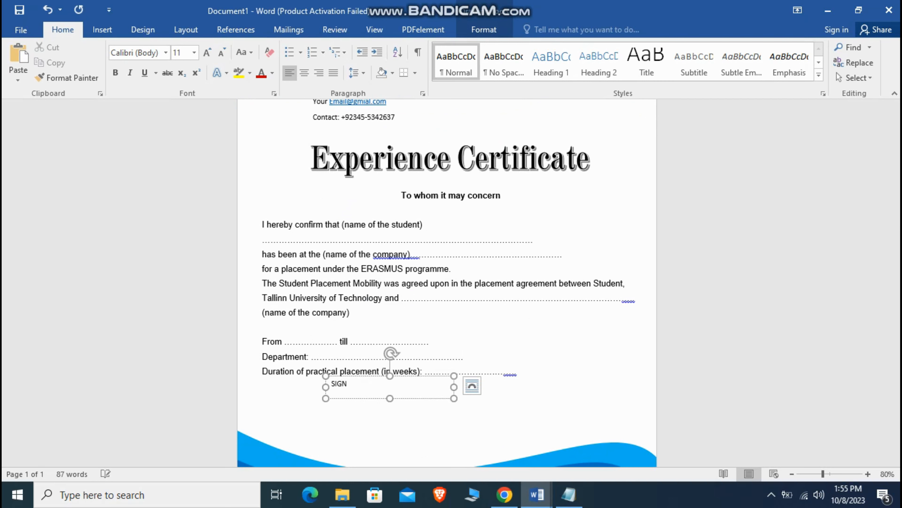
pyautogui.write('ATURE: ------------------------------')
pyautogui.moveTo(359, 376)
pyautogui.mouseDown()
pyautogui.moveTo(321, 414)
pyautogui.moveTo(292, 414)
pyautogui.mouseUp()
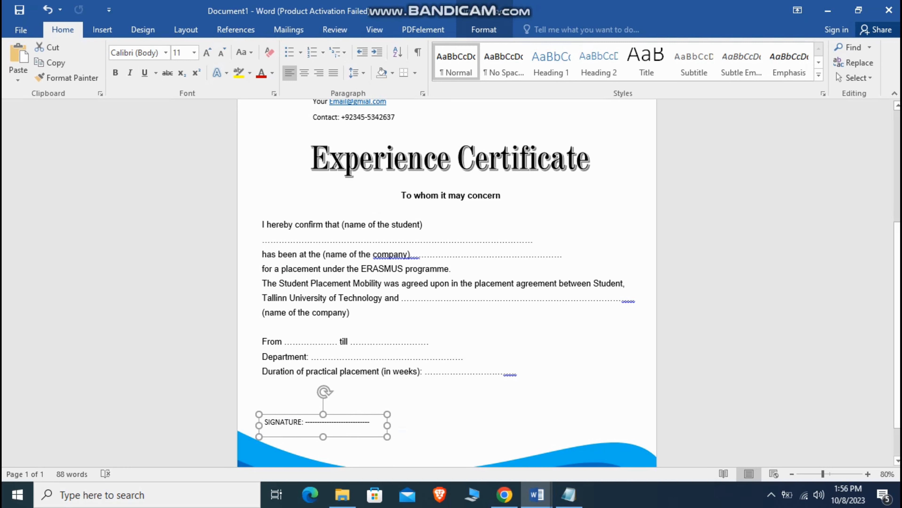
# Step: Duplicate the SIGNATURE box to the bottom right and relabel it DATE
pyautogui.hotkey('ctrl', 'd')
pyautogui.moveTo(302, 422)
pyautogui.mouseDown()
pyautogui.moveTo(542, 411)
pyautogui.moveTo(511, 418)
pyautogui.mouseUp()
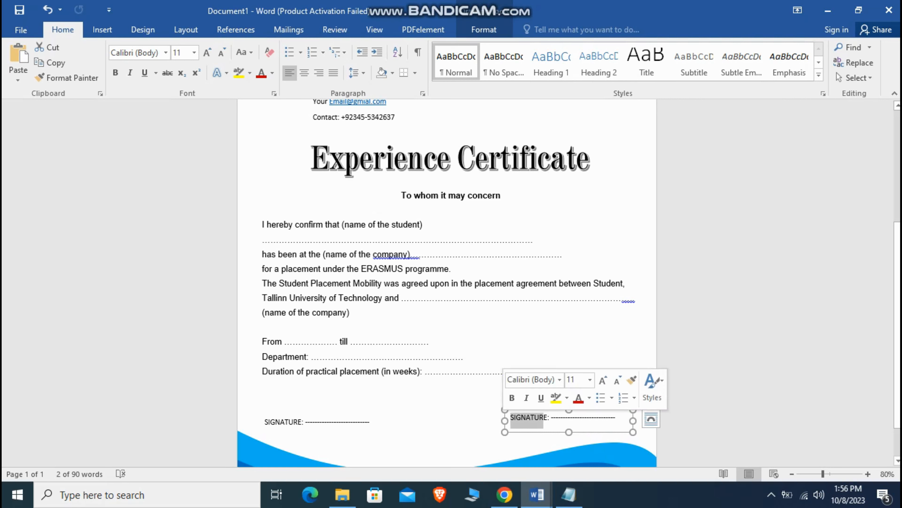
pyautogui.press('BackSpace')
pyautogui.write('DA')
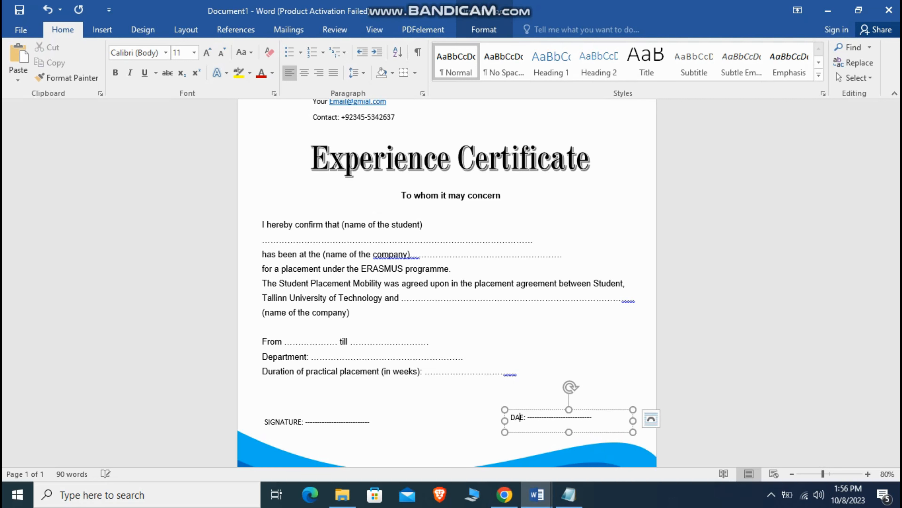
pyautogui.write('T')
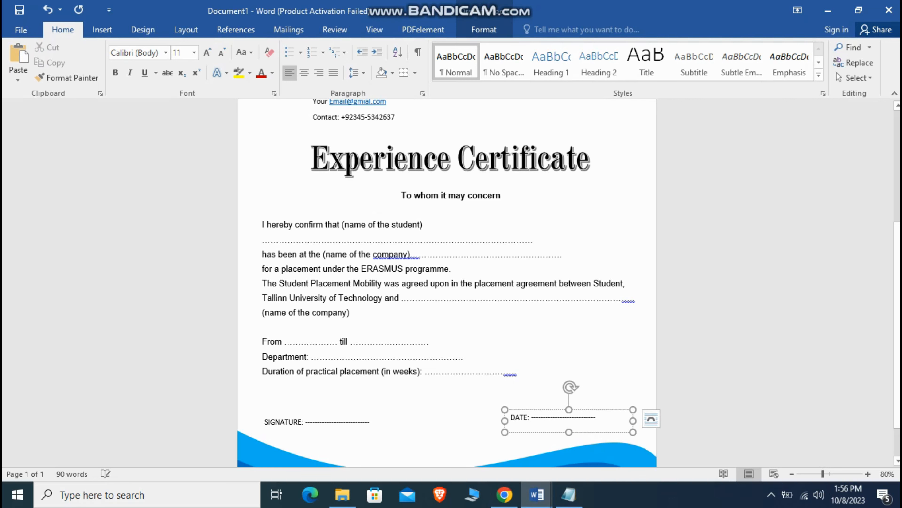
pyautogui.click(288, 114)
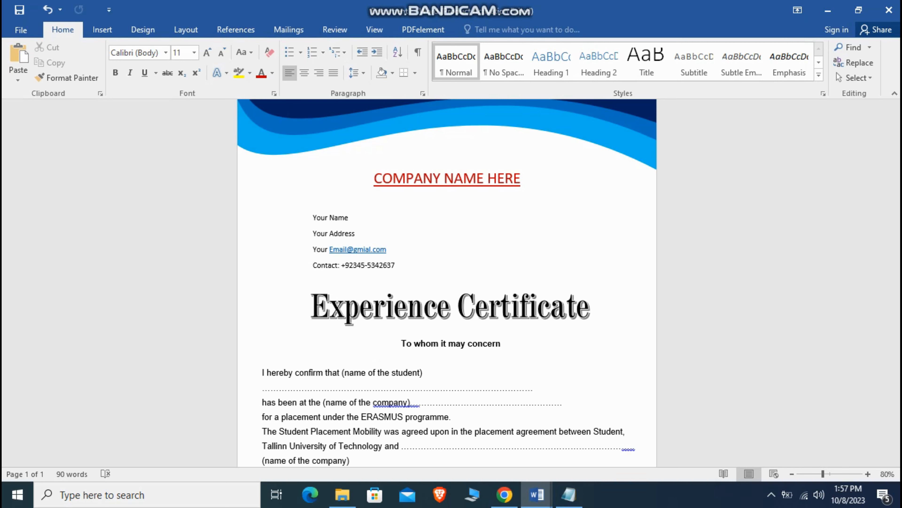
pyautogui.scroll(-1, 288, 114)
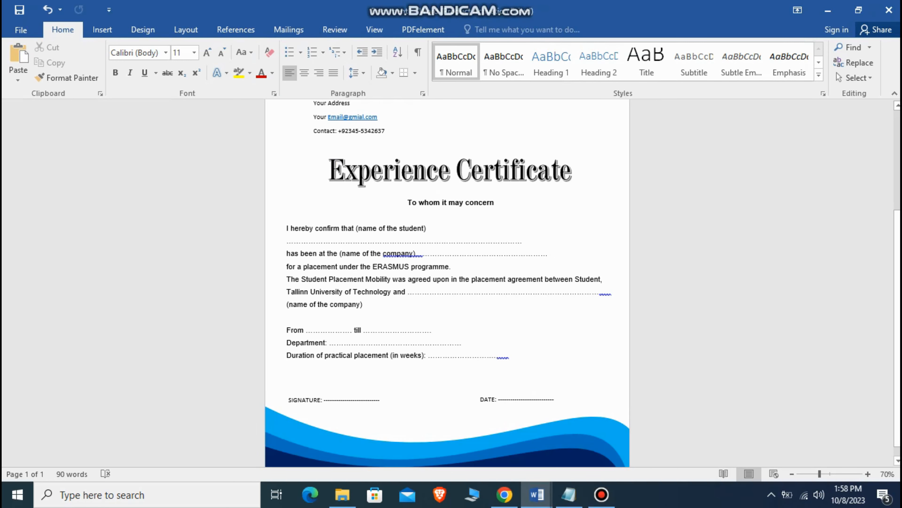
pyautogui.scroll(3, 282, 124)
pyautogui.scroll(1, 447, 281)
pyautogui.scroll(-4, 447, 281)
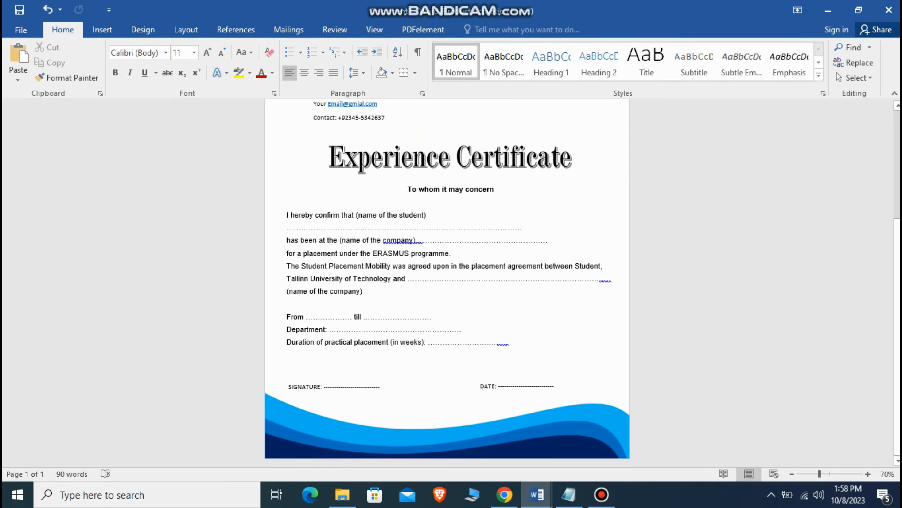
pyautogui.scroll(-3, 369, 163)
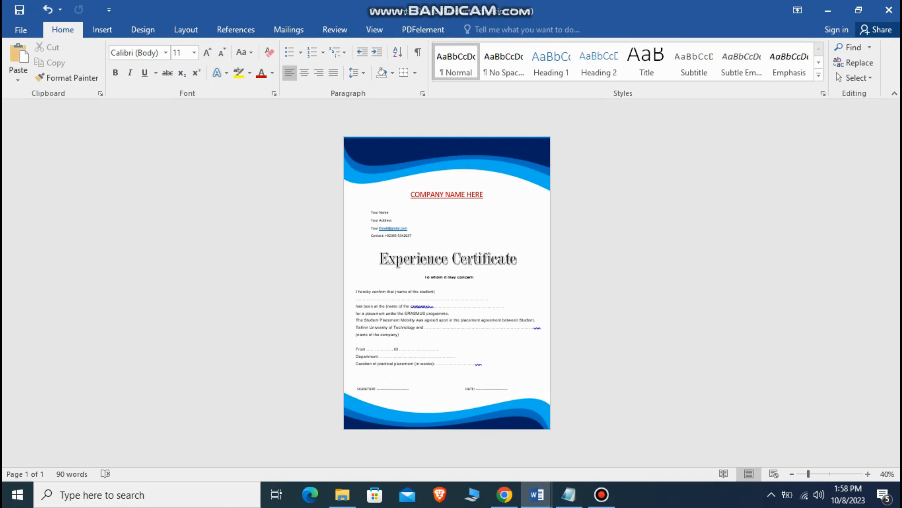
pyautogui.scroll(3, 309, 117)
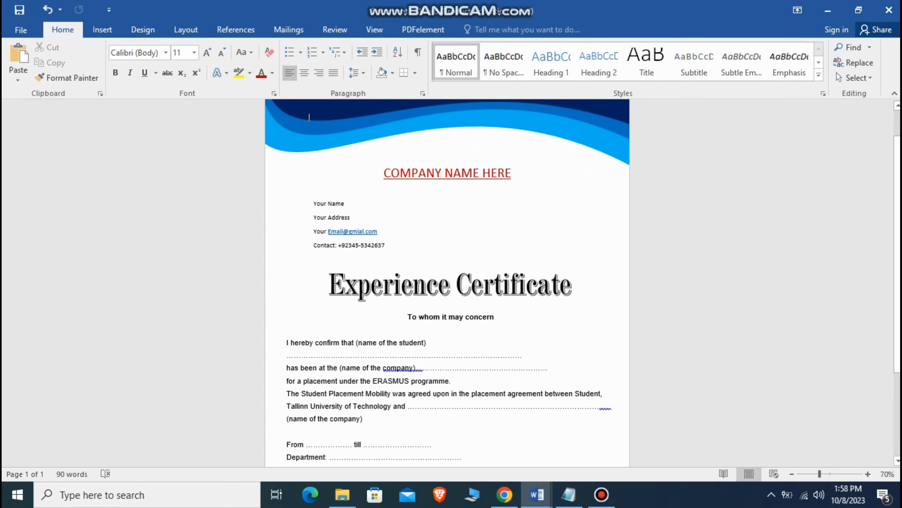
pyautogui.scroll(-3, 309, 117)
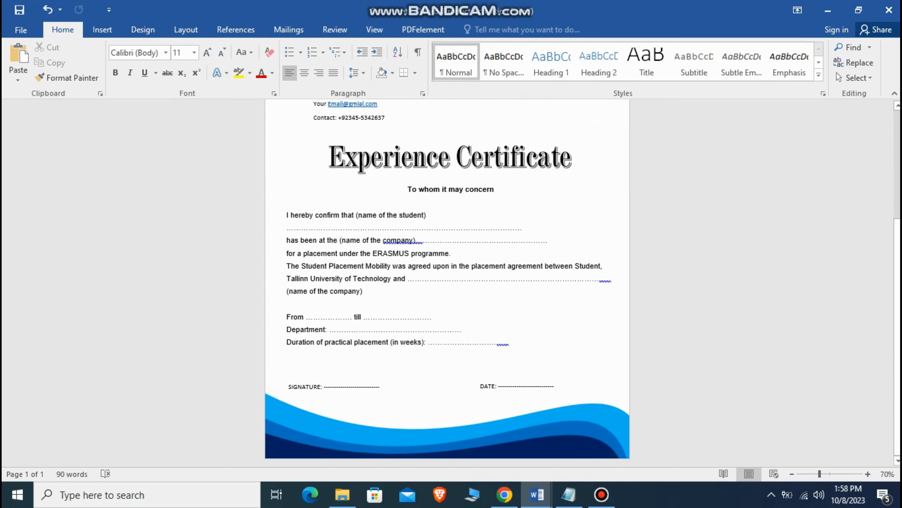
pyautogui.scroll(2, 448, 282)
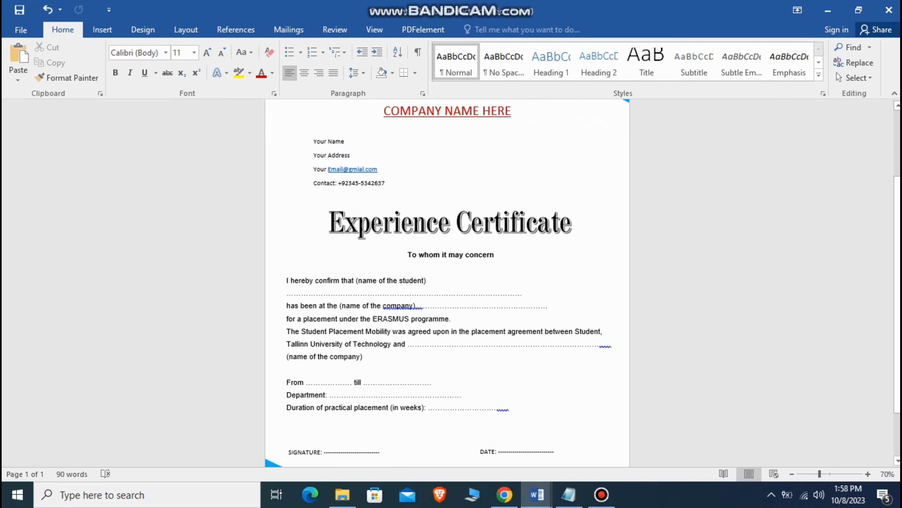